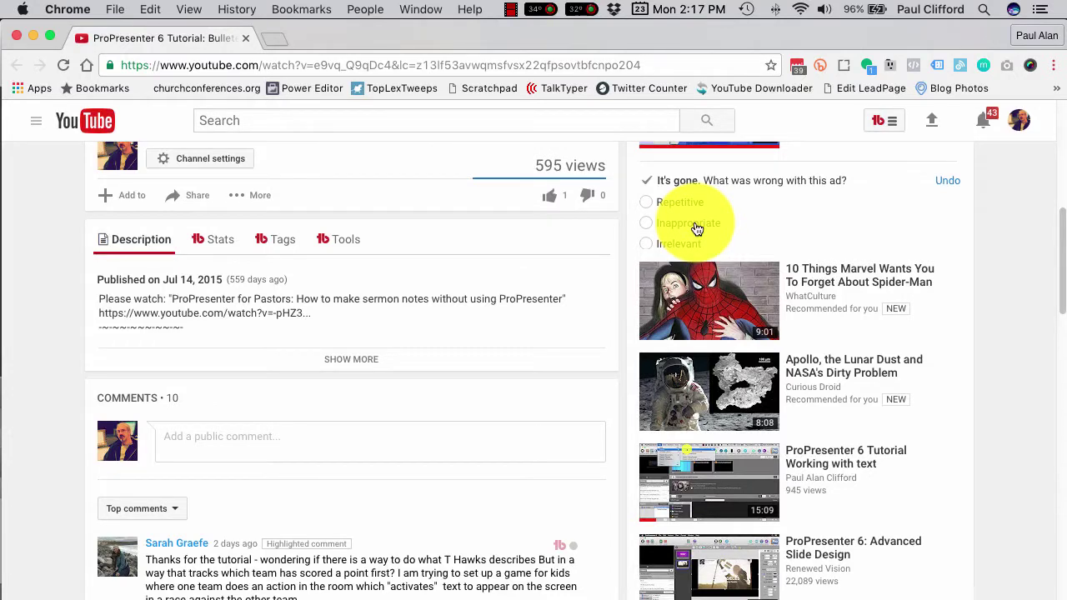
# - Read the YouTube comment about the team scoring game, then minimize Chrome to return to ProPresenter
pyautogui.click(143, 556)
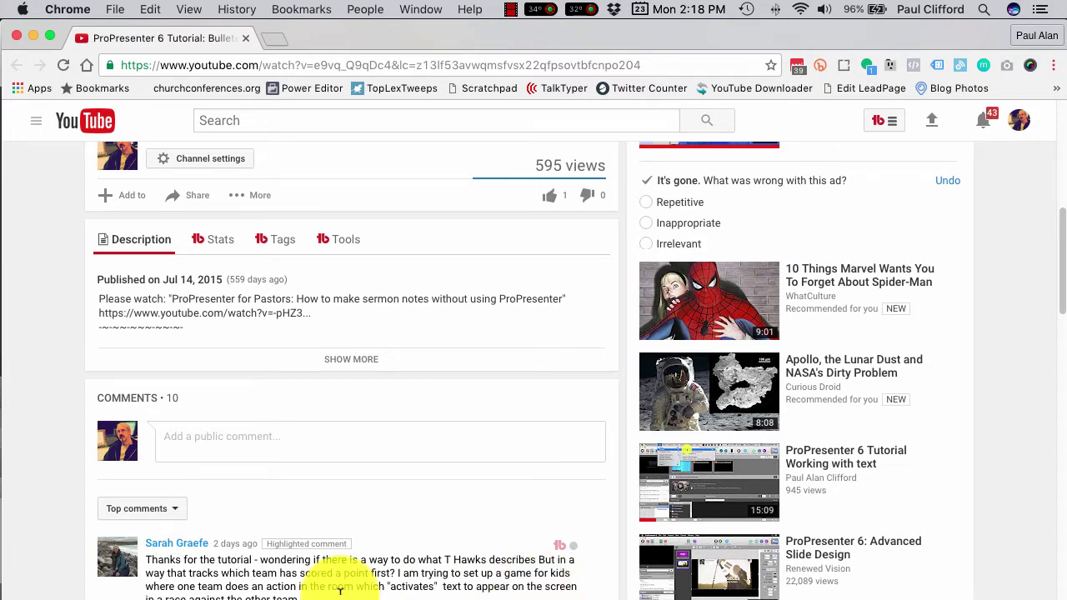
pyautogui.scroll(-2, 300, 583)
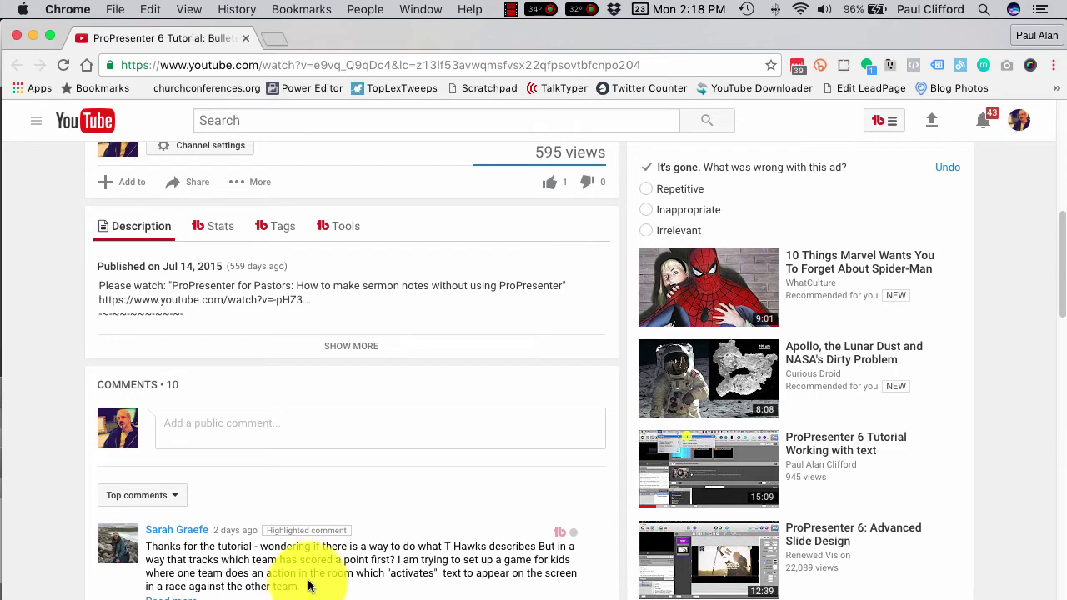
pyautogui.scroll(-5, 232, 438)
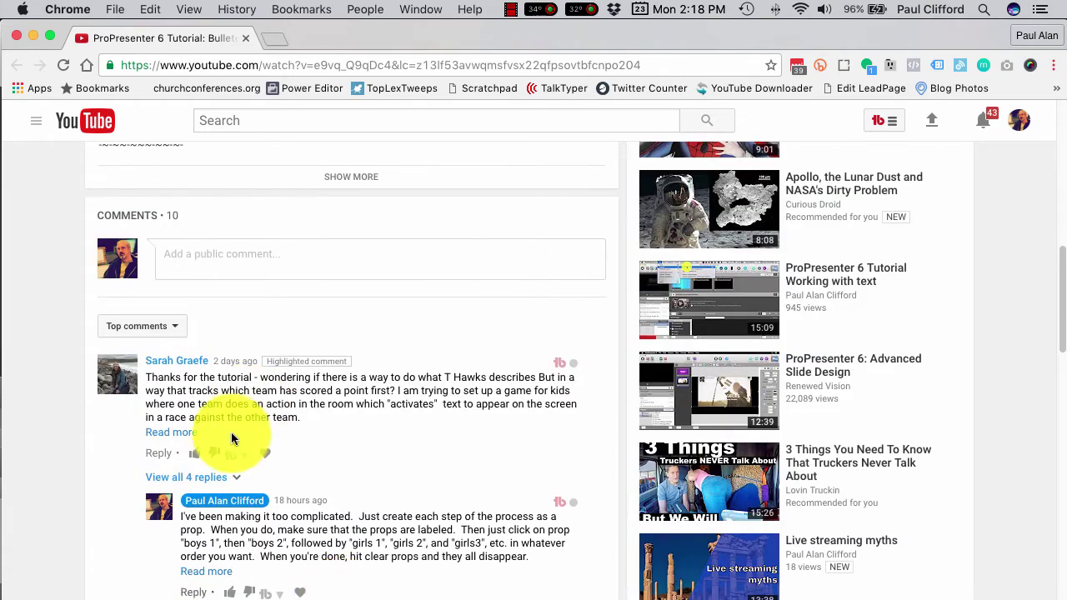
pyautogui.scroll(6, 349, 476)
pyautogui.scroll(-2, 345, 479)
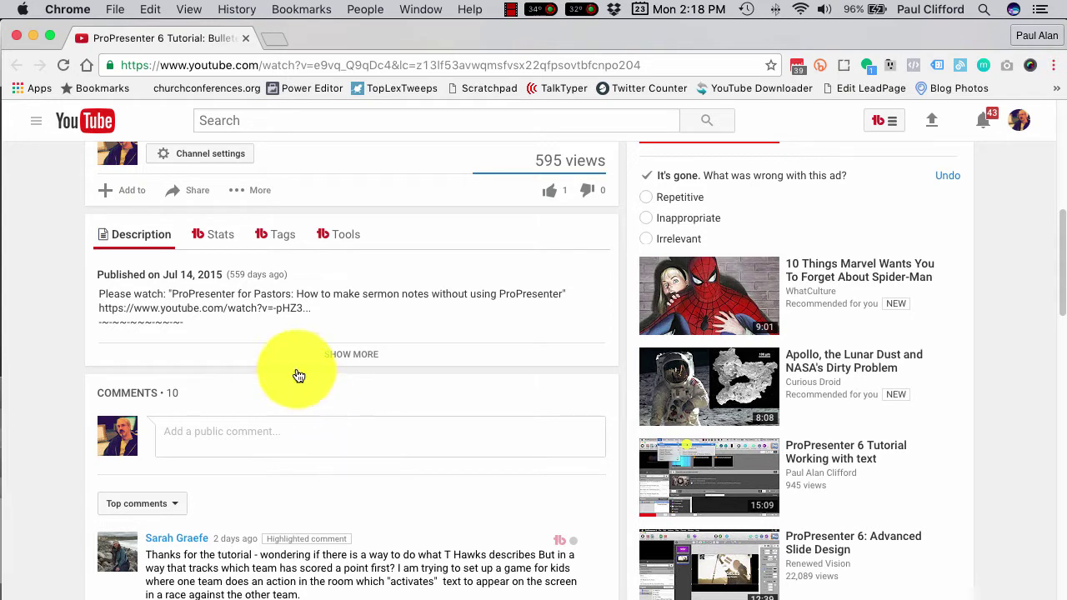
pyautogui.click(33, 35)
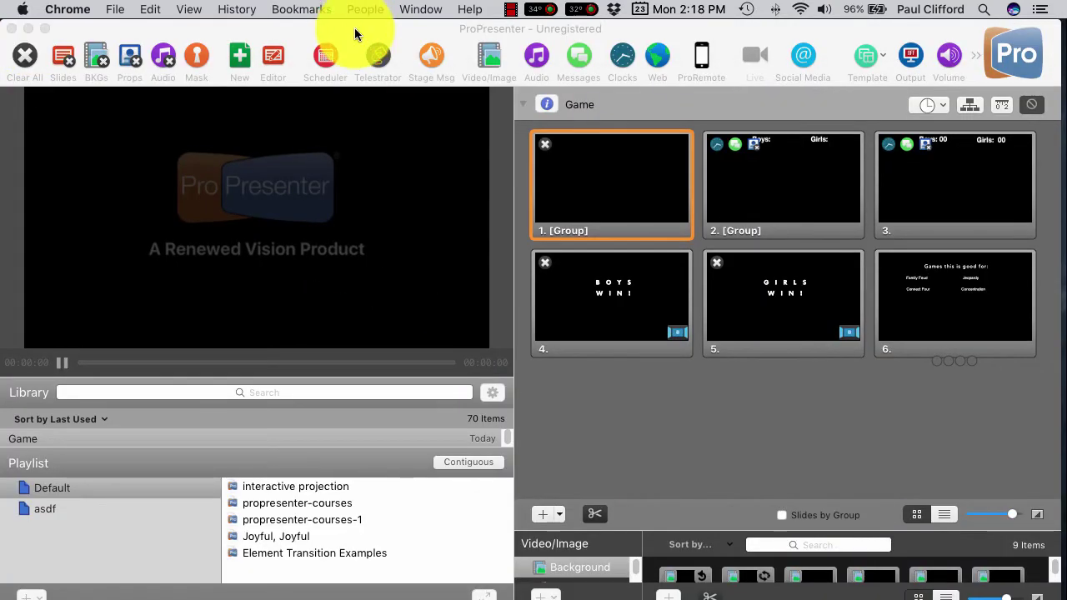
# - Activate the ProPresenter window so the Props panel with B1–B5 and G1–G5 reappears
pyautogui.click(354, 28)
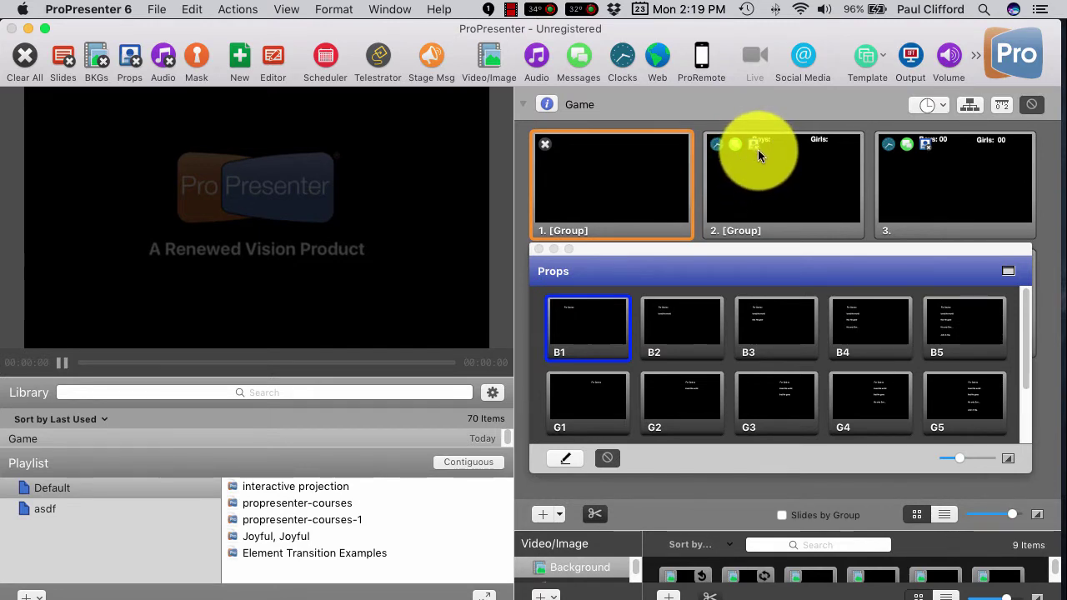
# - Detach the Props panel into its own window and position it over the slides
pyautogui.click(677, 249)
pyautogui.moveTo(675, 249); pyautogui.dragTo(599, 158)
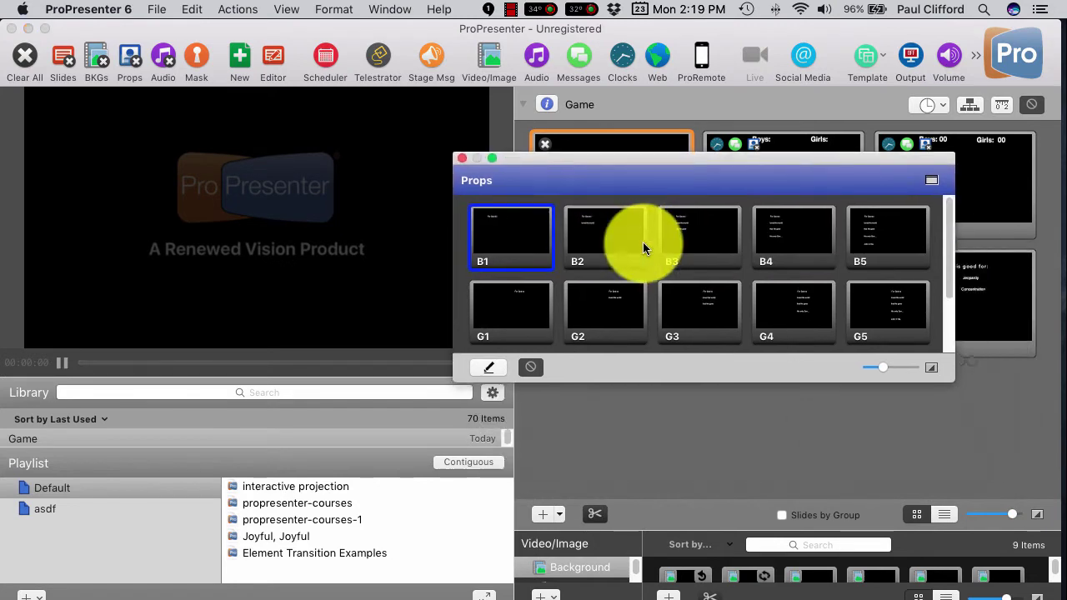
pyautogui.click(931, 180)
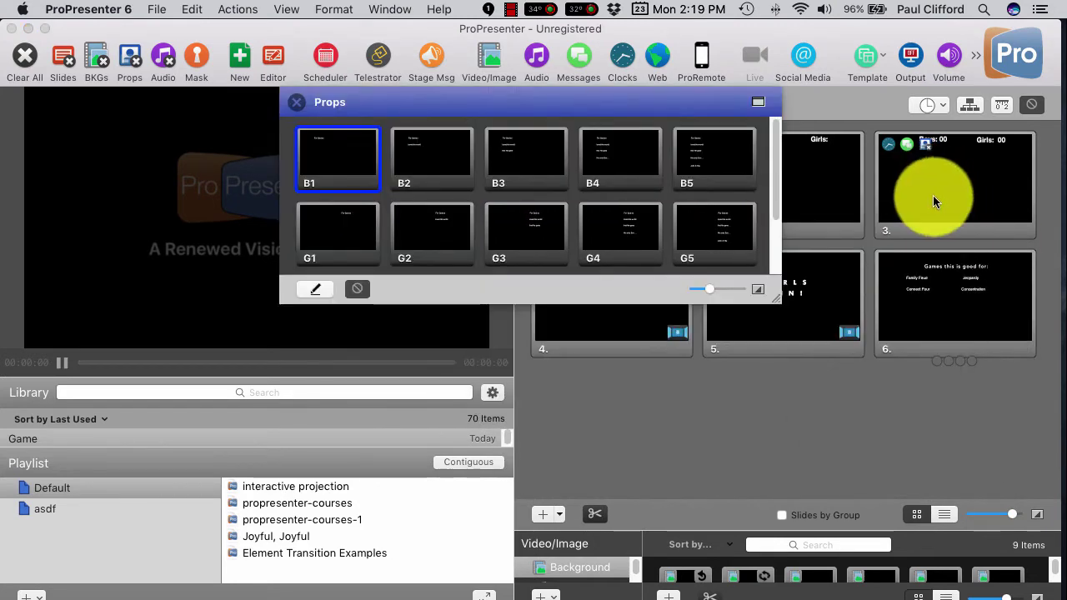
pyautogui.click(754, 100)
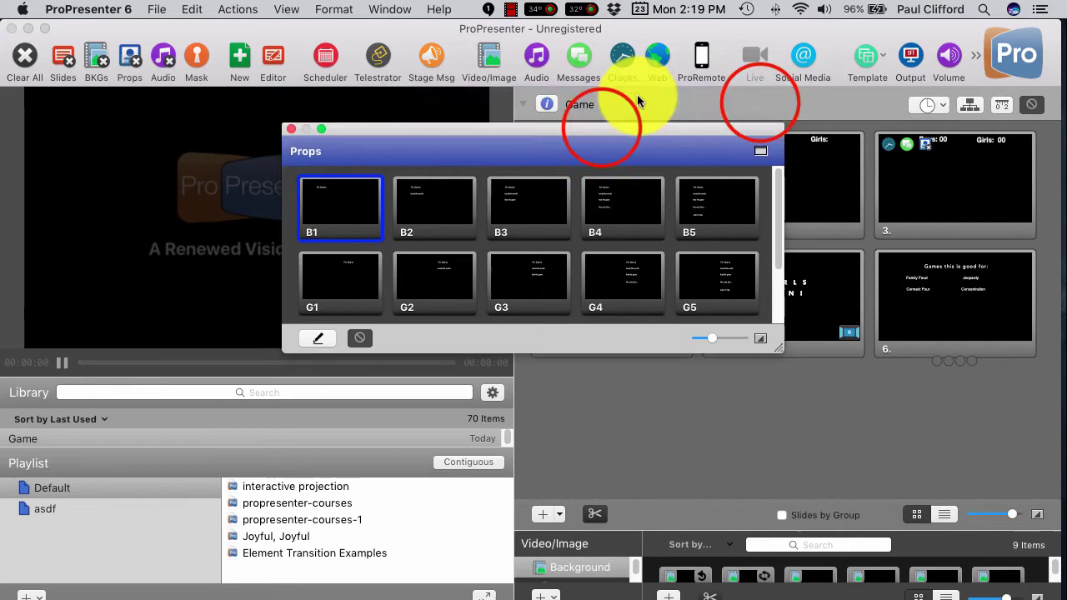
pyautogui.moveTo(598, 131); pyautogui.dragTo(850, 249)
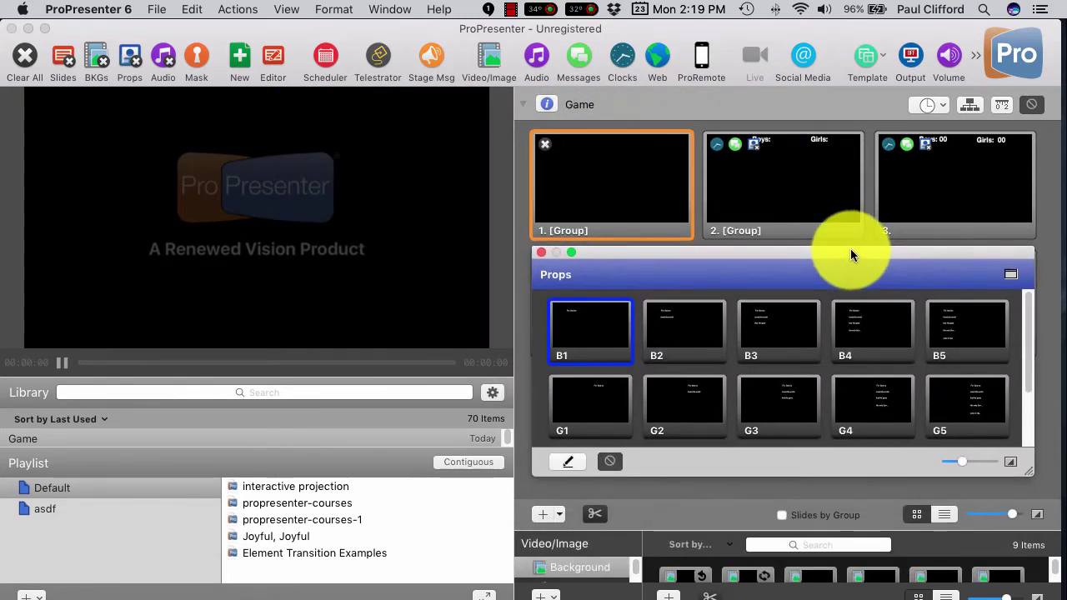
# - Show the Boys/Girls heading slide and reveal lines through 'that He gave' for both teams
pyautogui.click(772, 170)
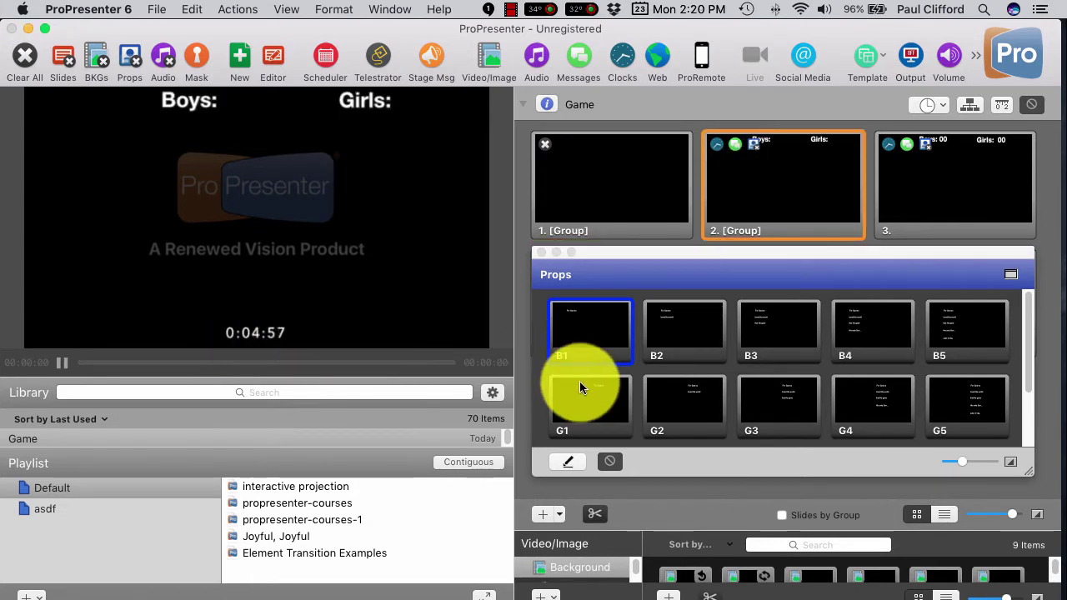
pyautogui.click(590, 334)
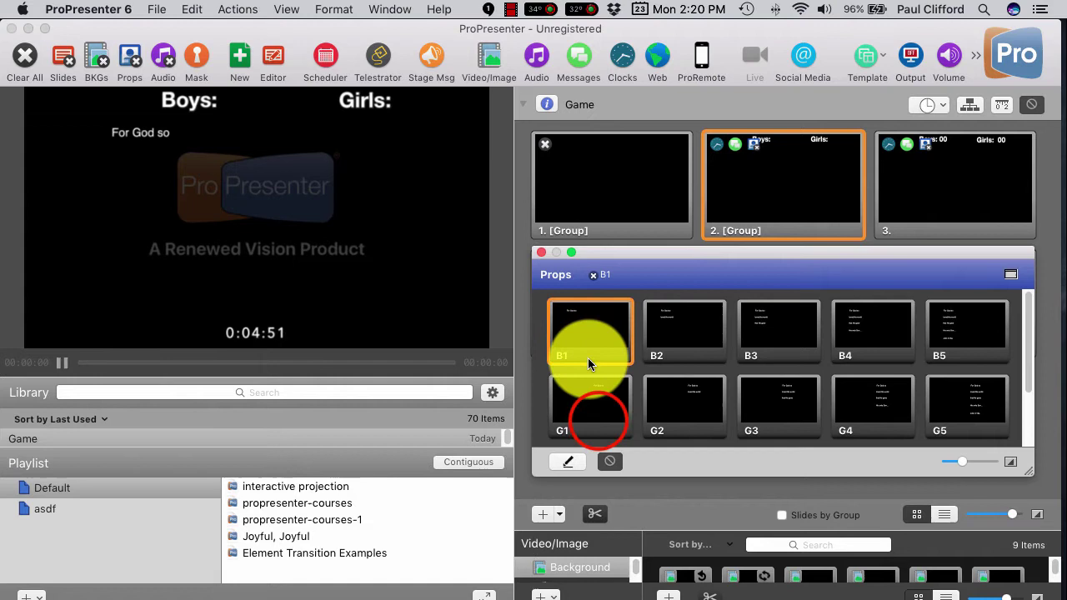
pyautogui.click(597, 423)
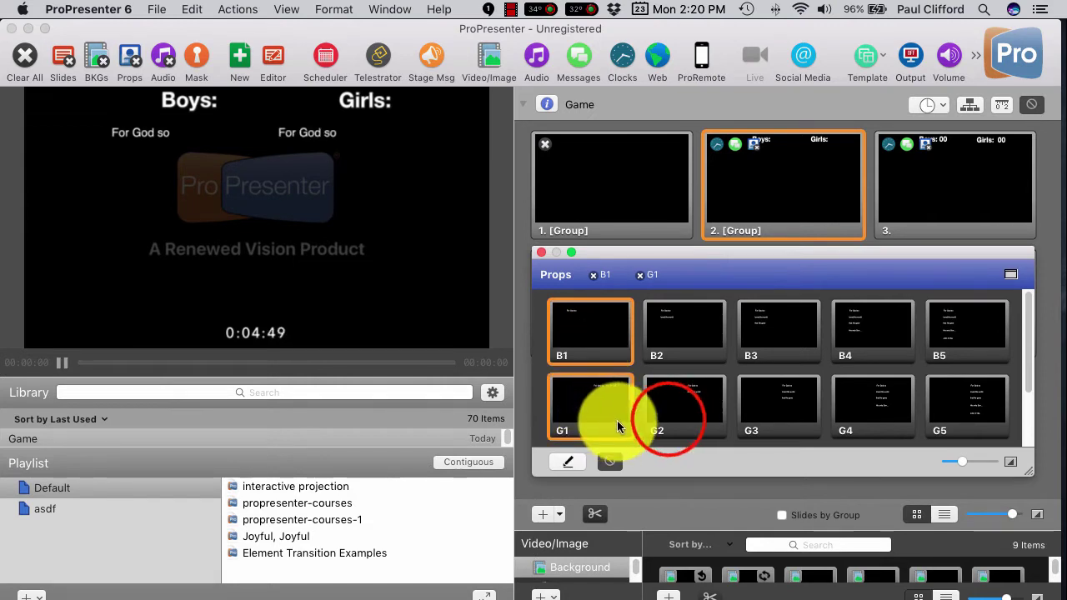
pyautogui.click(668, 421)
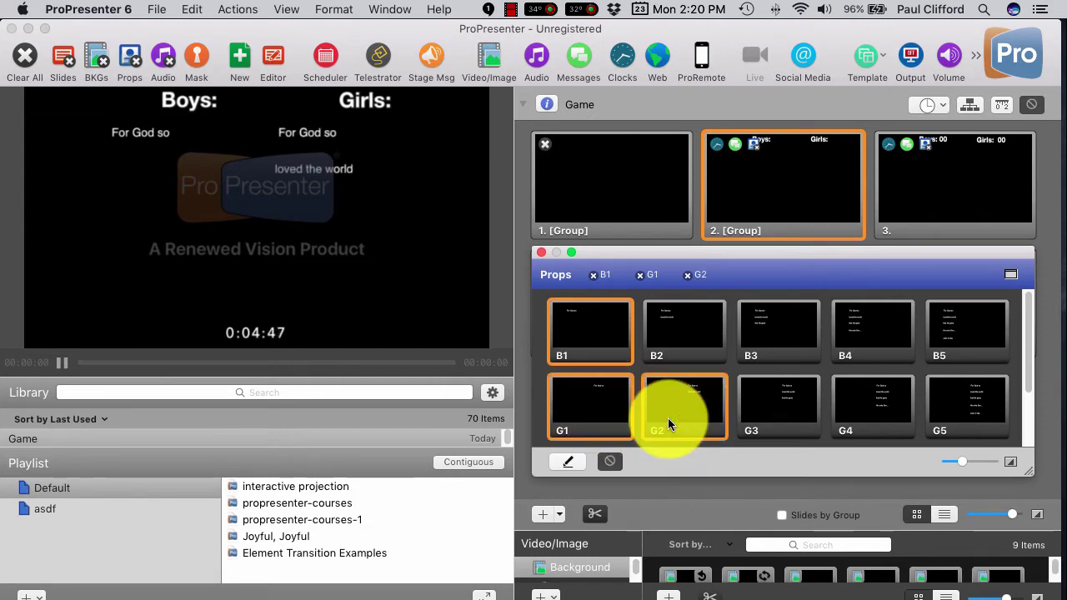
pyautogui.click(756, 415)
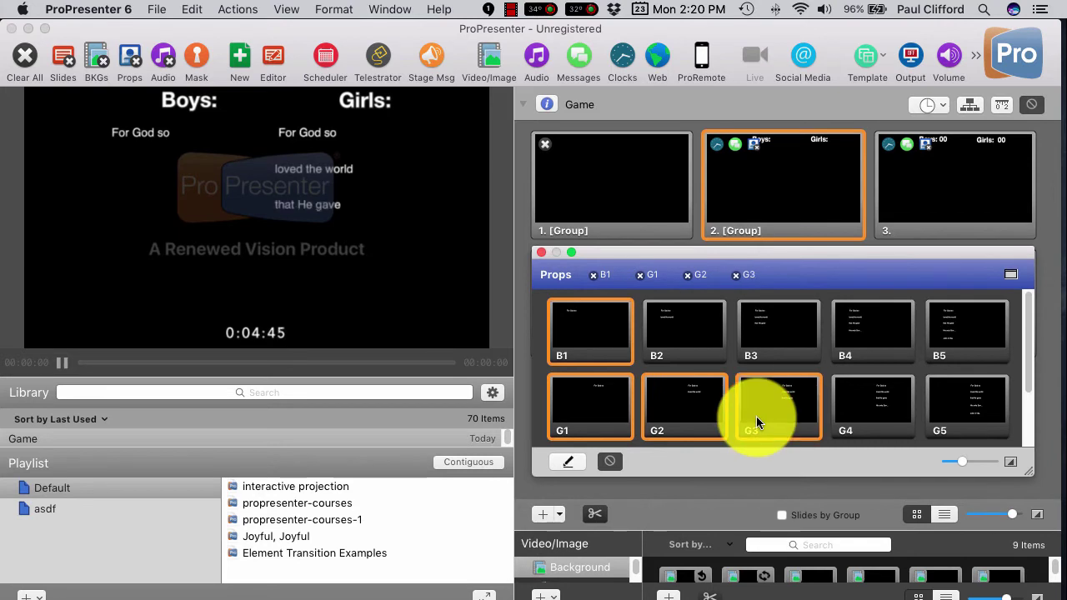
pyautogui.click(673, 334)
pyautogui.click(762, 334)
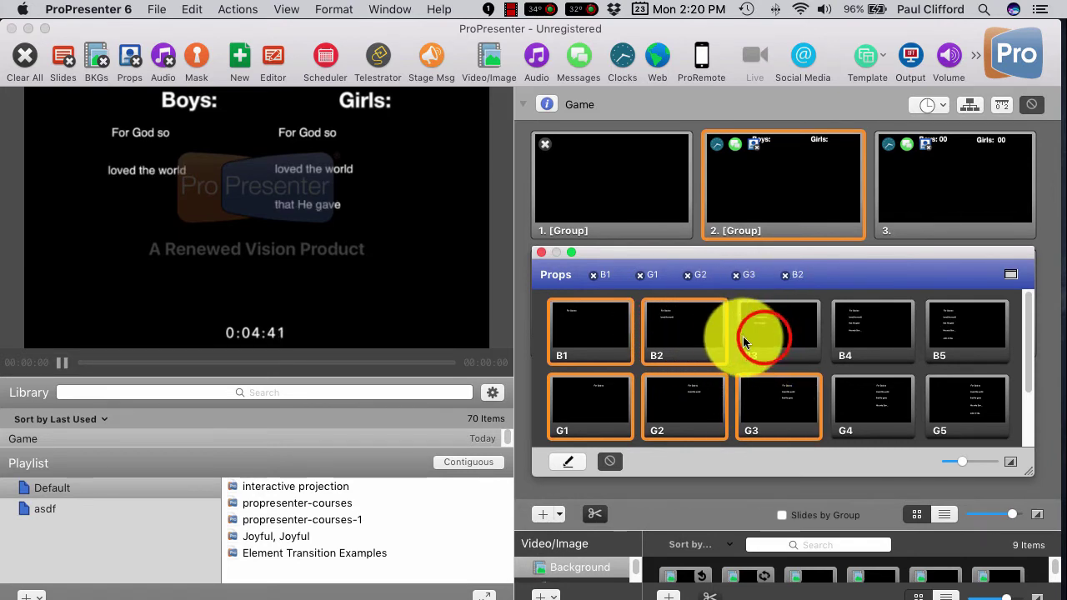
# - Reveal 'His only Son' for both teams and Girls' John 3:16a, then show GIRLS WIN
pyautogui.click(871, 336)
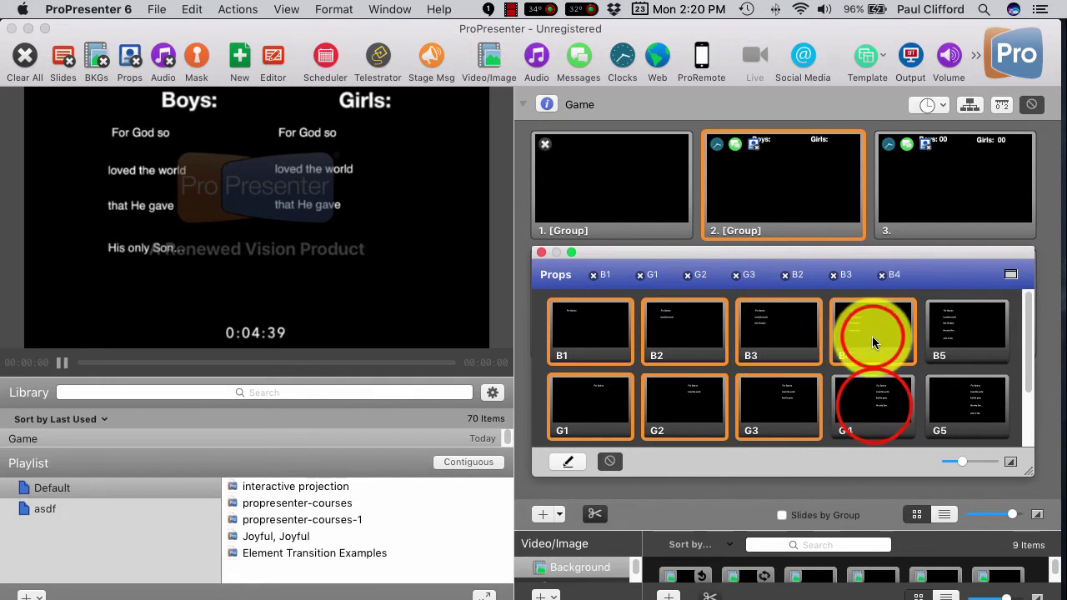
pyautogui.click(873, 404)
pyautogui.click(953, 406)
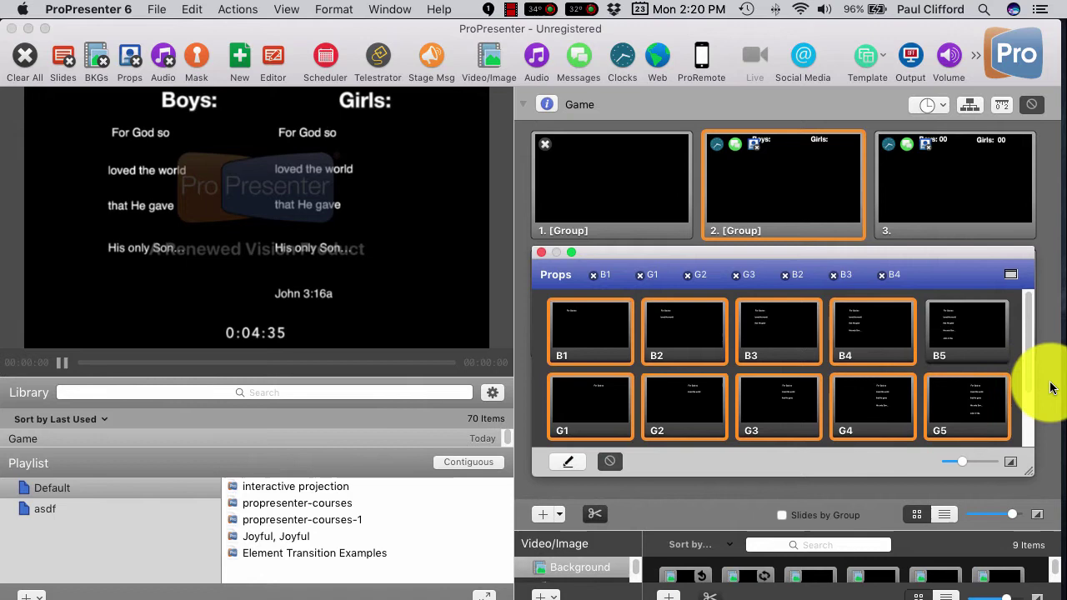
pyautogui.click(542, 251)
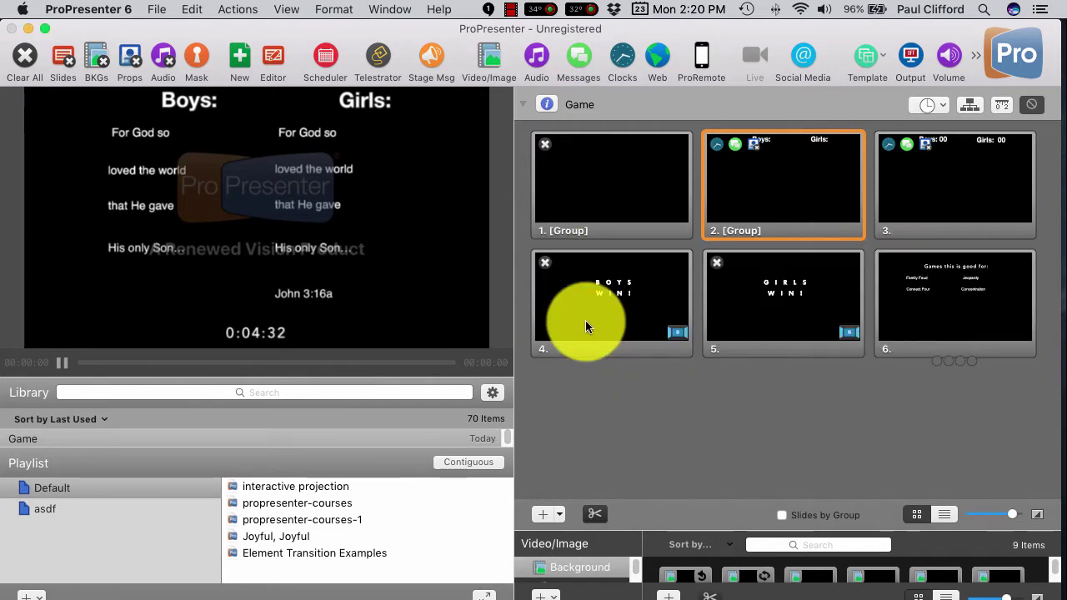
pyautogui.click(752, 300)
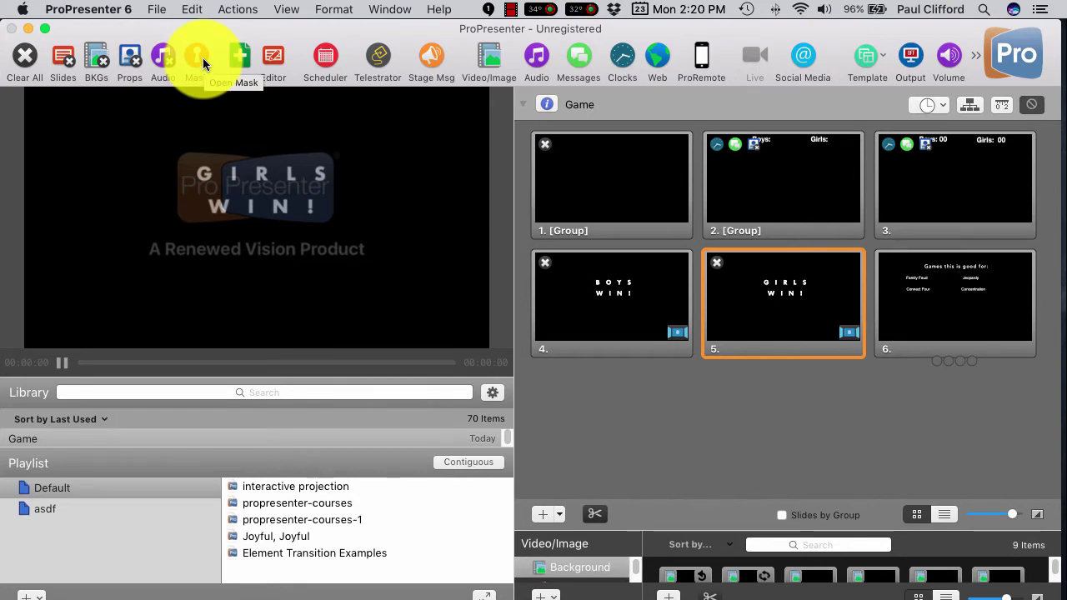
# - Put the Master prop's full John 3:16a verse live, clearing briefly with the blank first slide
pyautogui.press('super+shift+p')
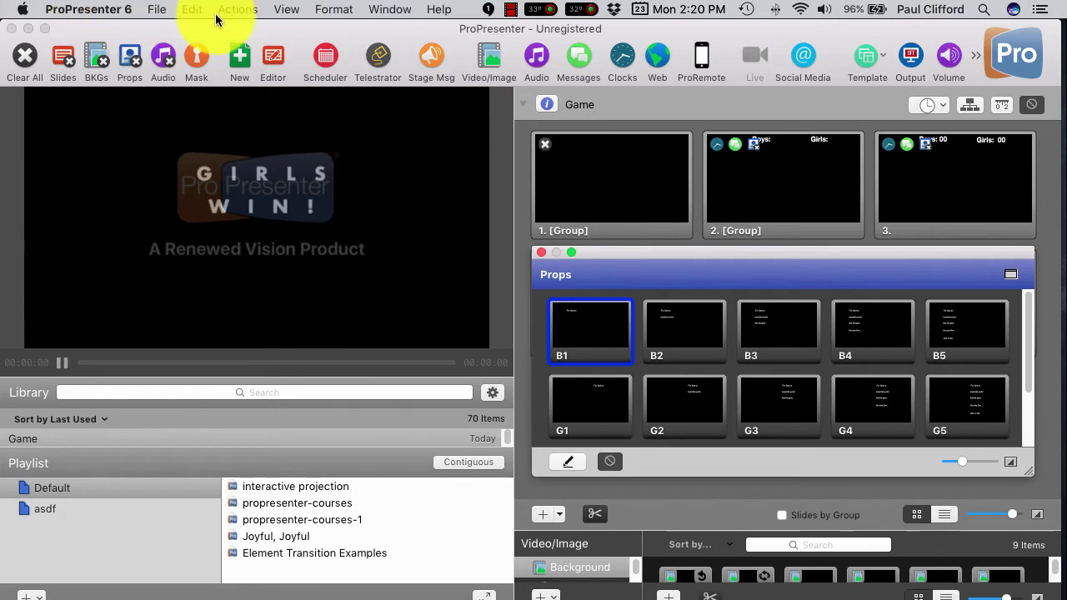
pyautogui.click(292, 13)
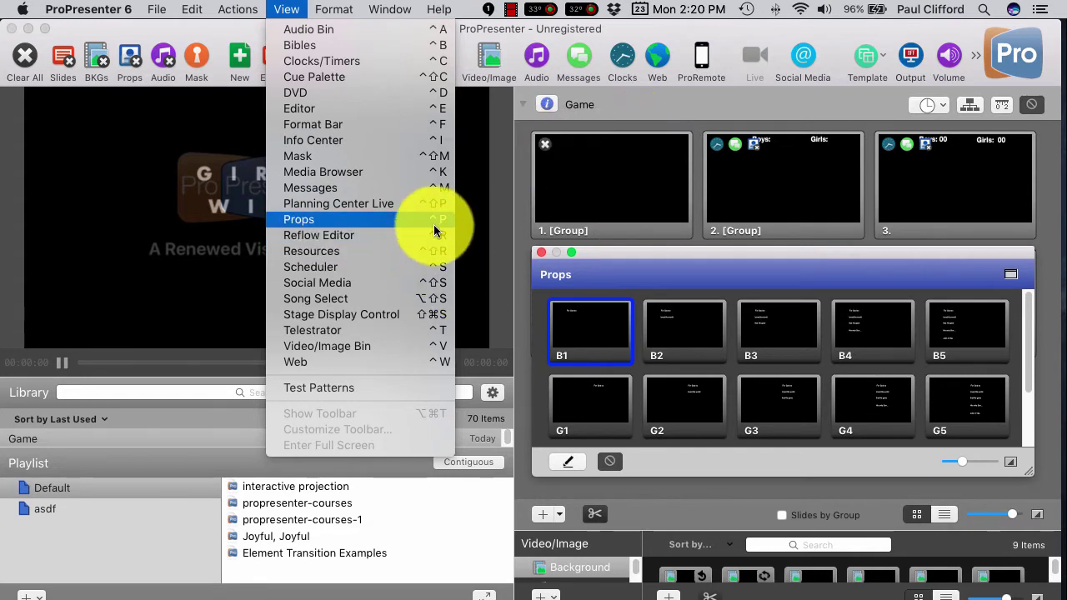
pyautogui.click(632, 248)
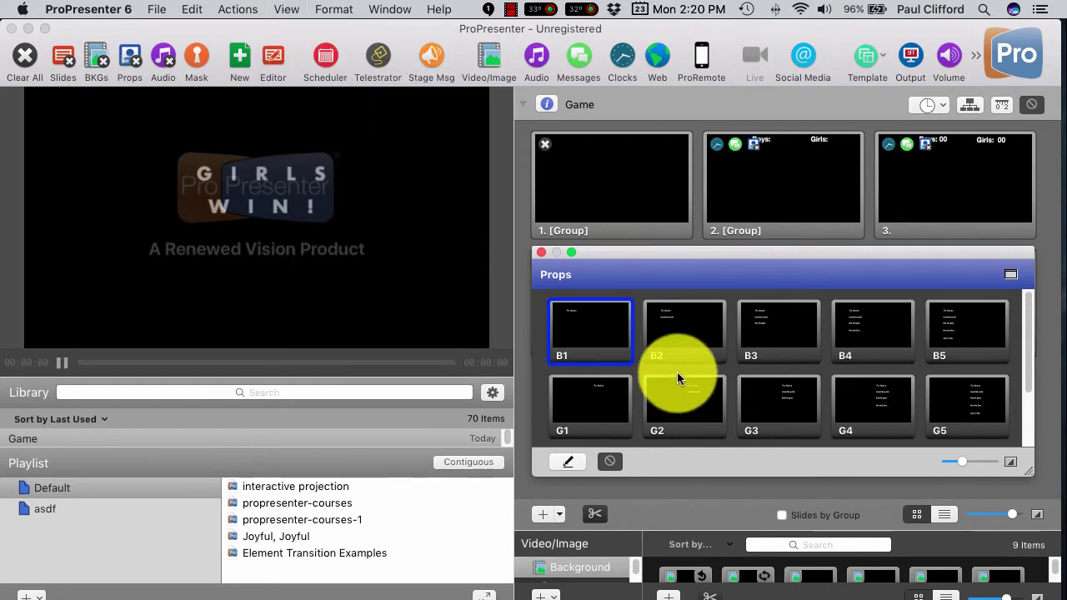
pyautogui.scroll(-2, 677, 372)
pyautogui.scroll(-2, 677, 369)
pyautogui.click(680, 405)
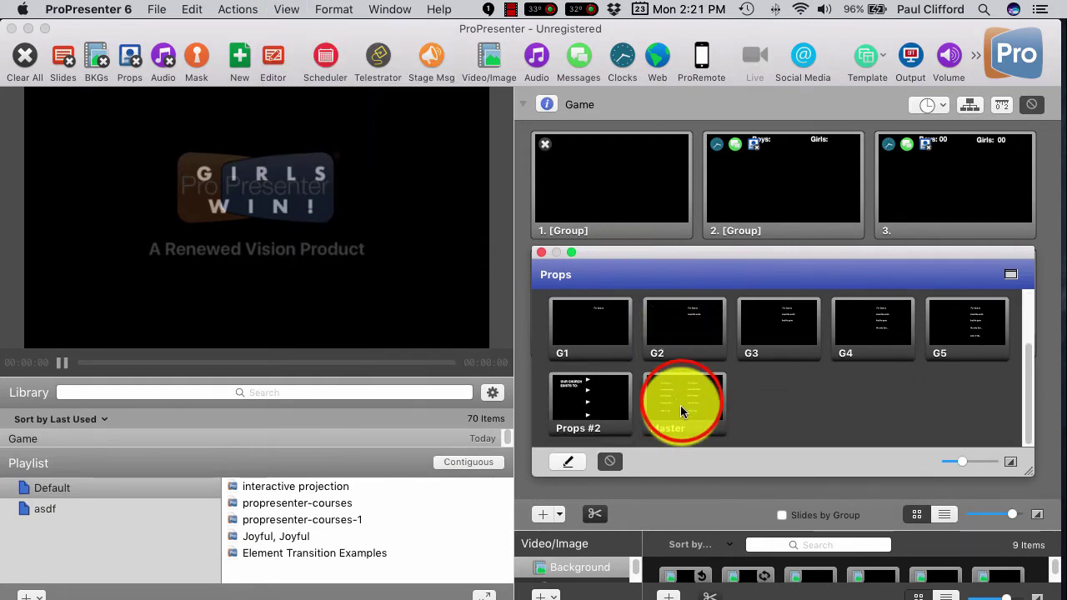
pyautogui.click(590, 153)
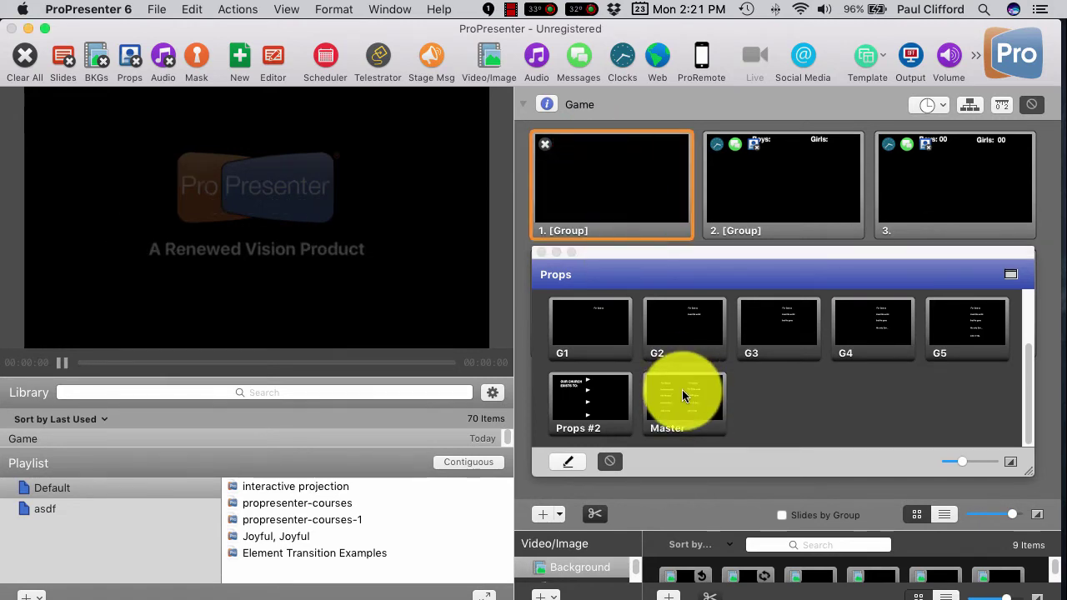
pyautogui.click(679, 386)
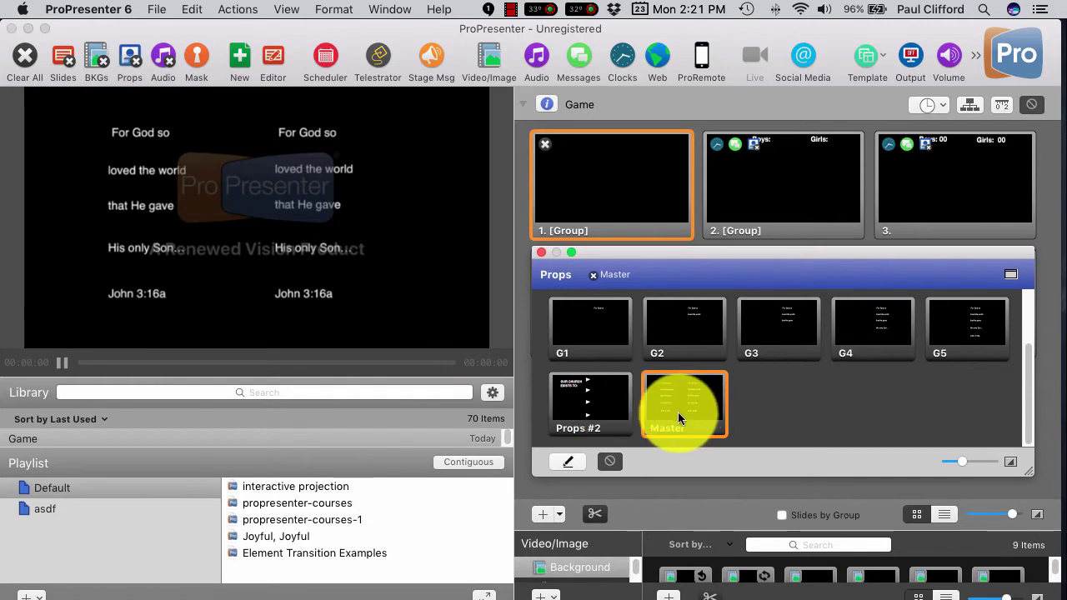
# - In the Props Editor, open the Master prop and check every left and right verse line
pyautogui.click(564, 464)
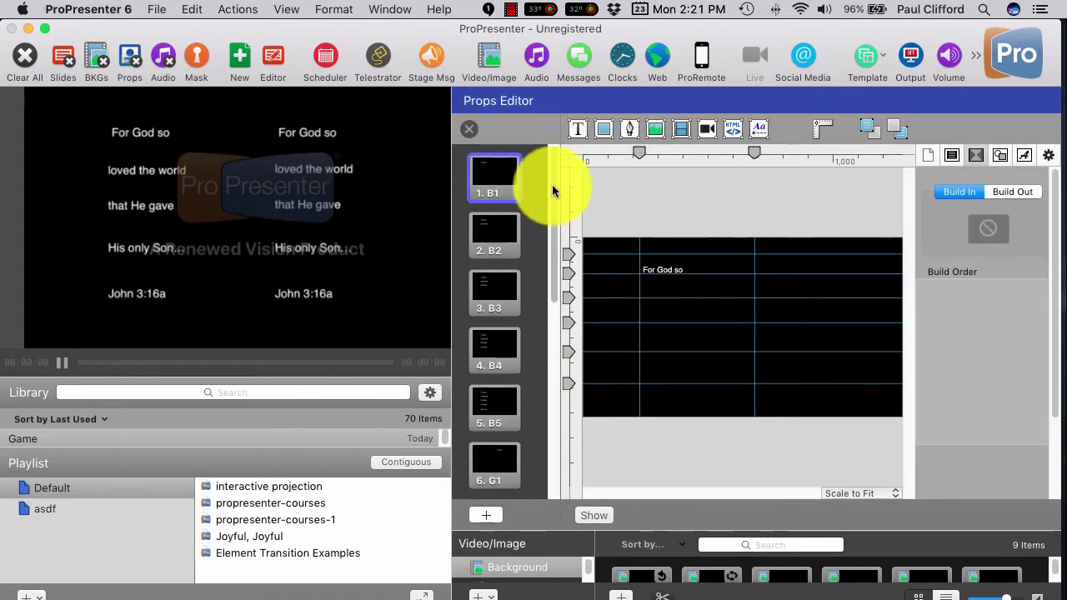
pyautogui.moveTo(554, 207); pyautogui.dragTo(542, 456)
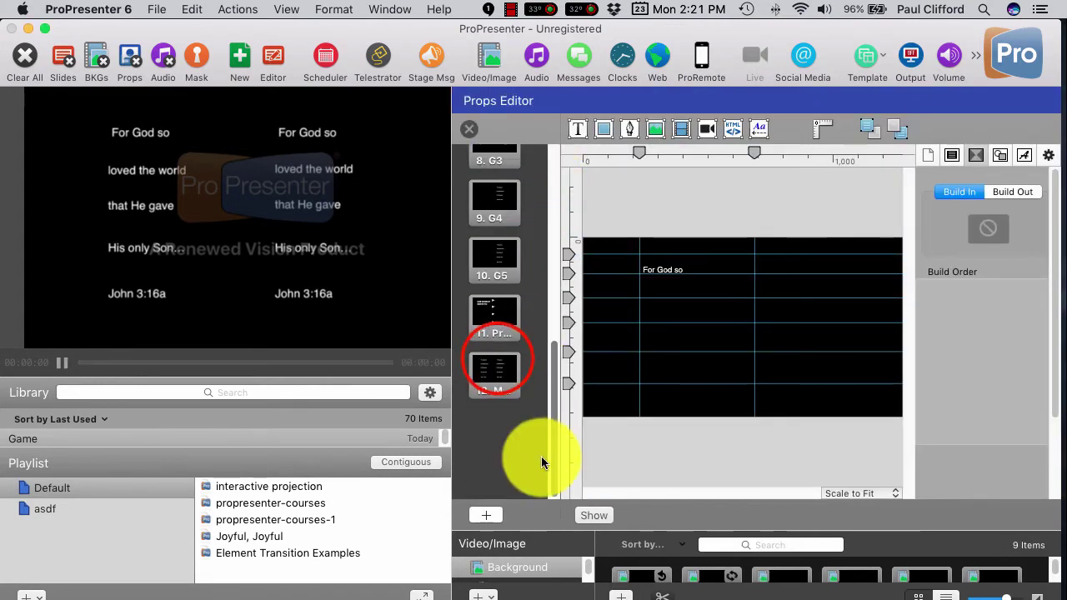
pyautogui.click(497, 358)
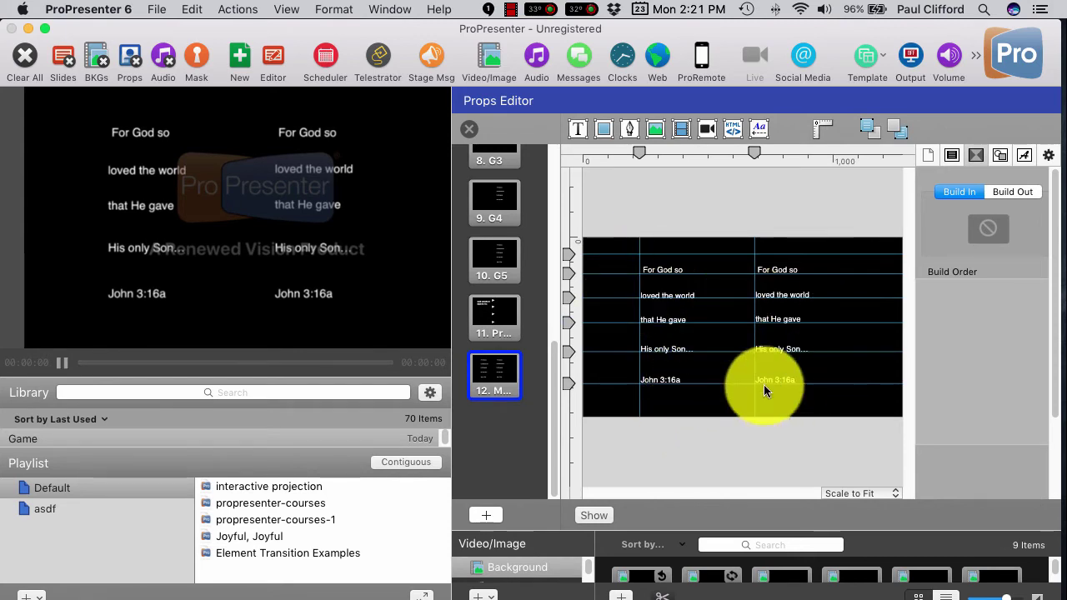
pyautogui.click(663, 269)
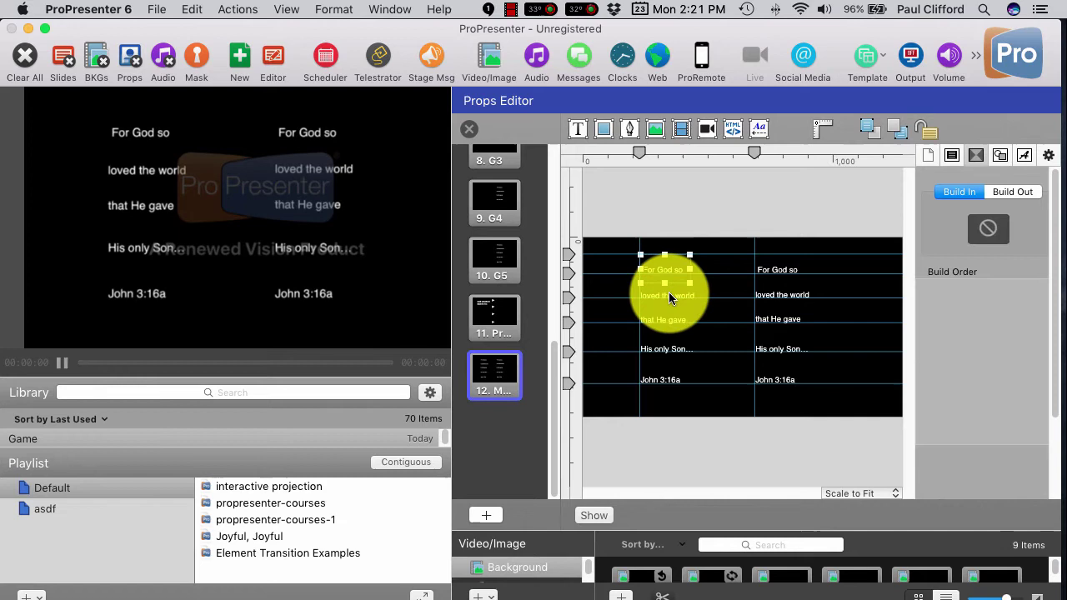
pyautogui.click(662, 320)
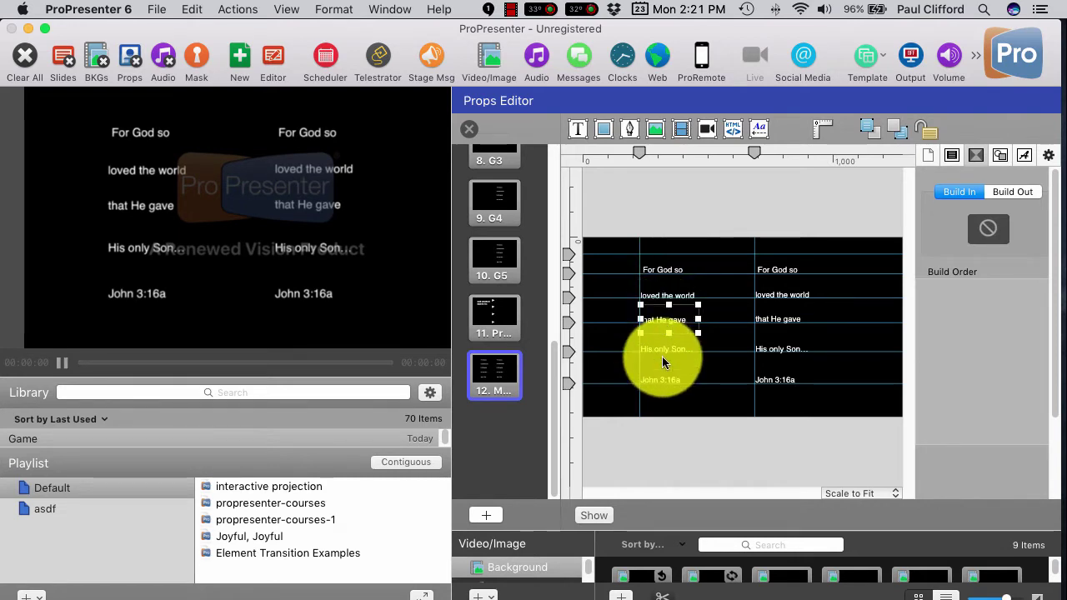
pyautogui.click(663, 350)
pyautogui.click(662, 379)
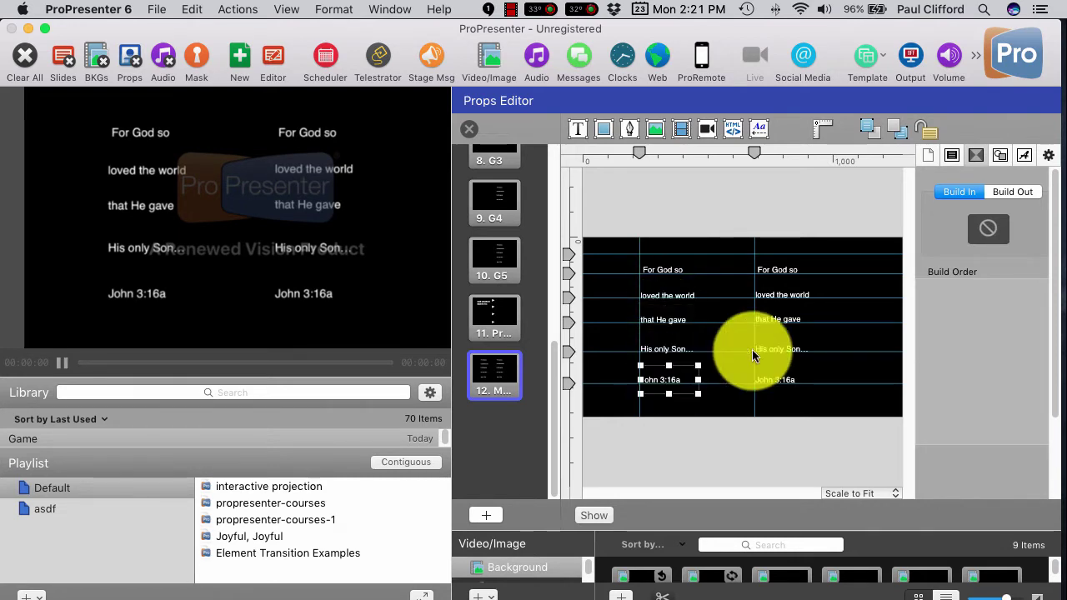
pyautogui.click(773, 379)
pyautogui.click(774, 350)
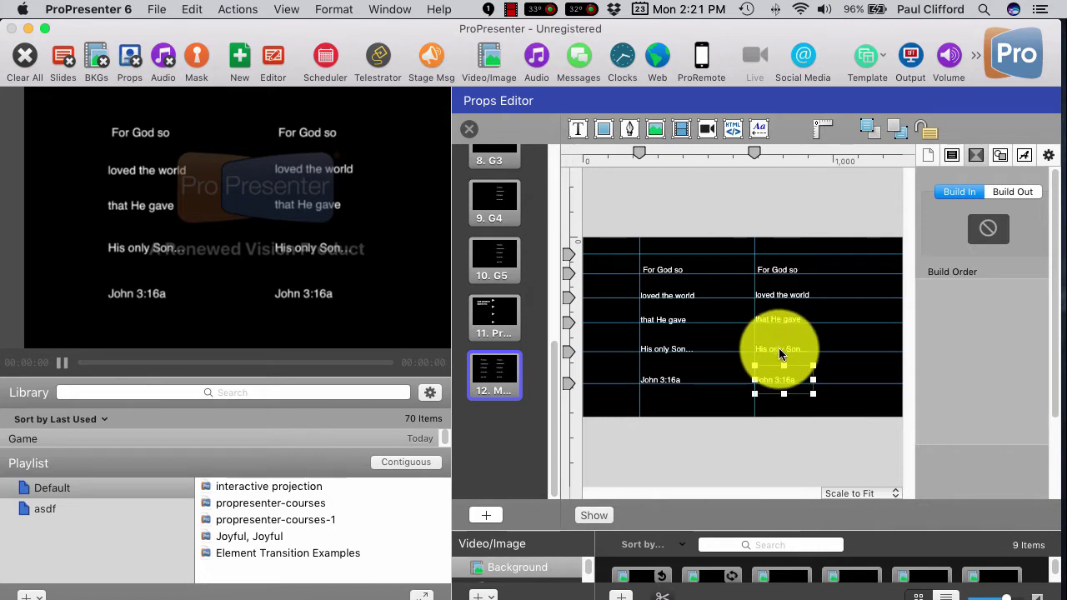
pyautogui.click(780, 321)
pyautogui.click(780, 293)
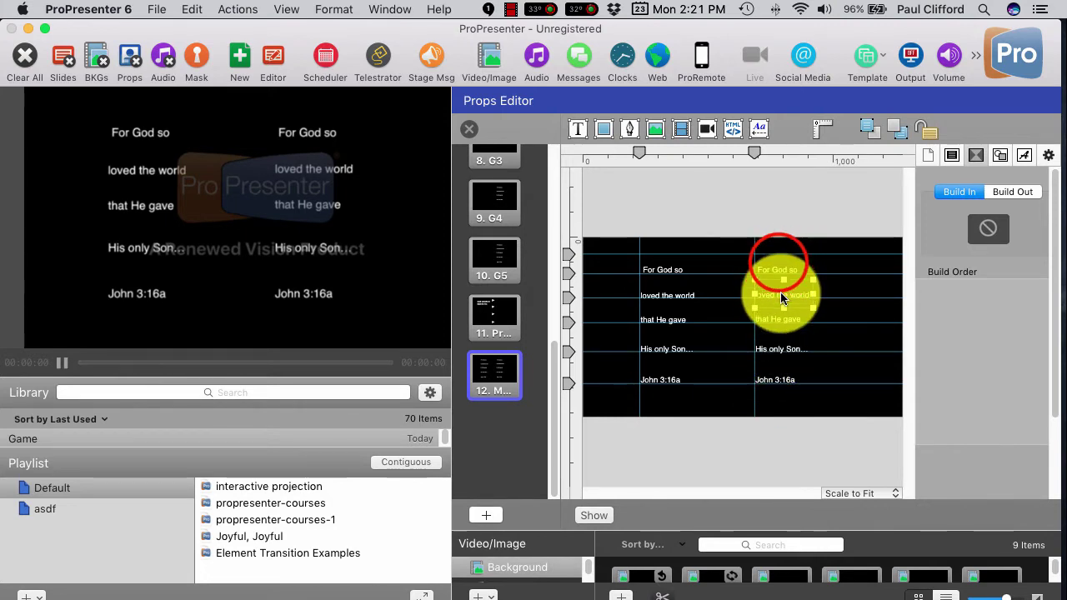
pyautogui.click(779, 268)
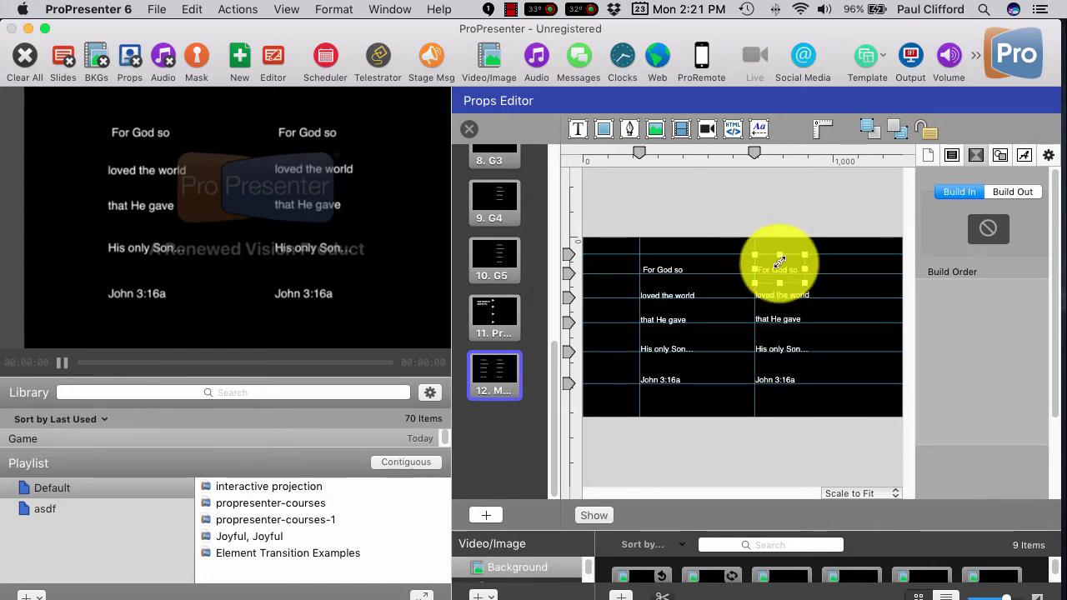
# - Copy slide 12, the full verse slide, and paste a duplicate below it as slide 13
pyautogui.click(500, 379)
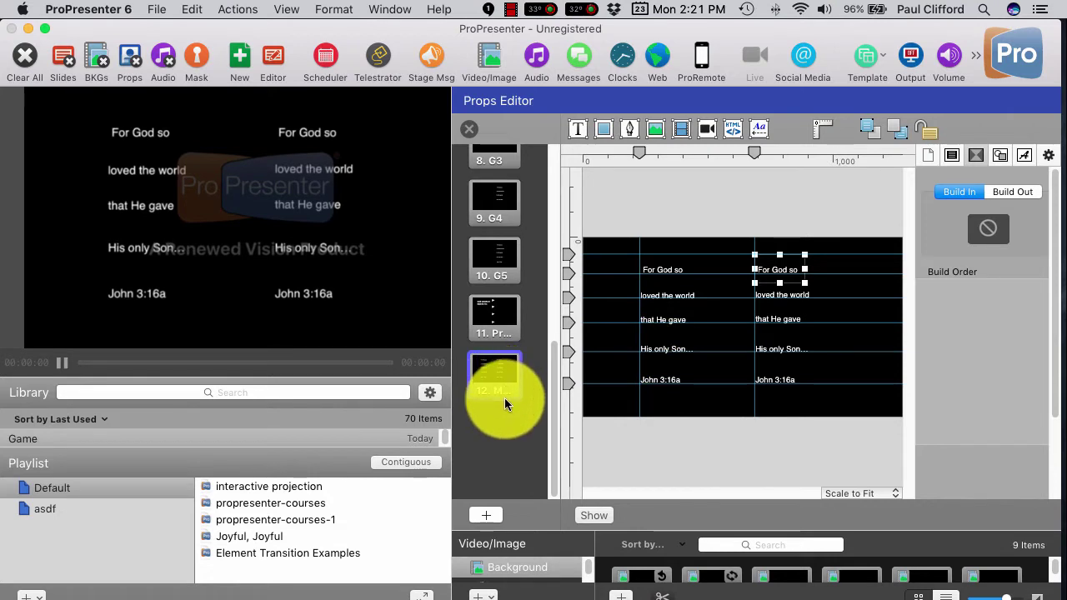
pyautogui.rightClick(500, 390)
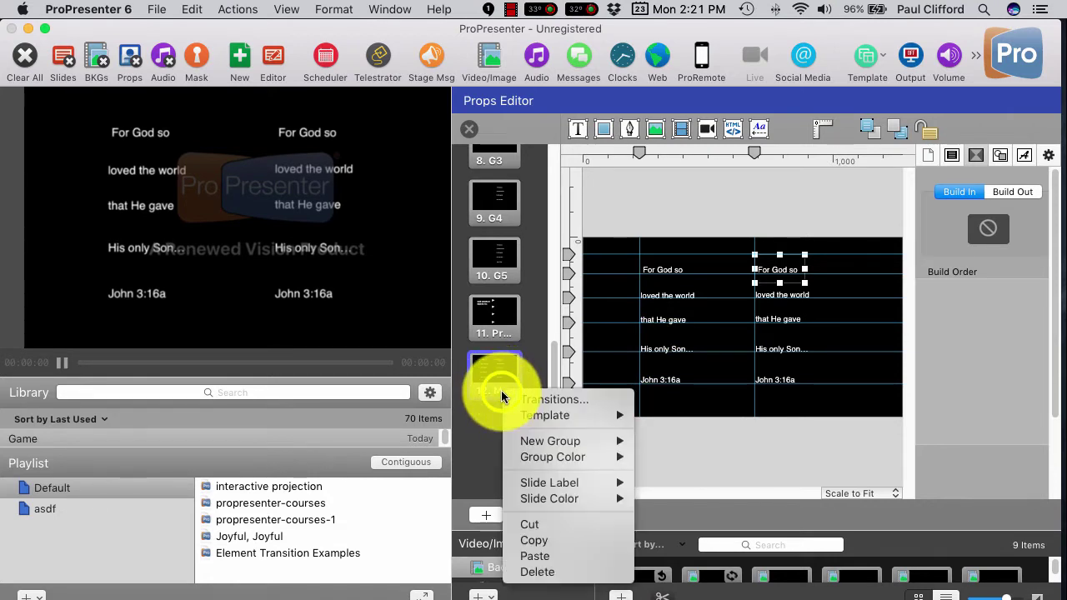
pyautogui.click(550, 538)
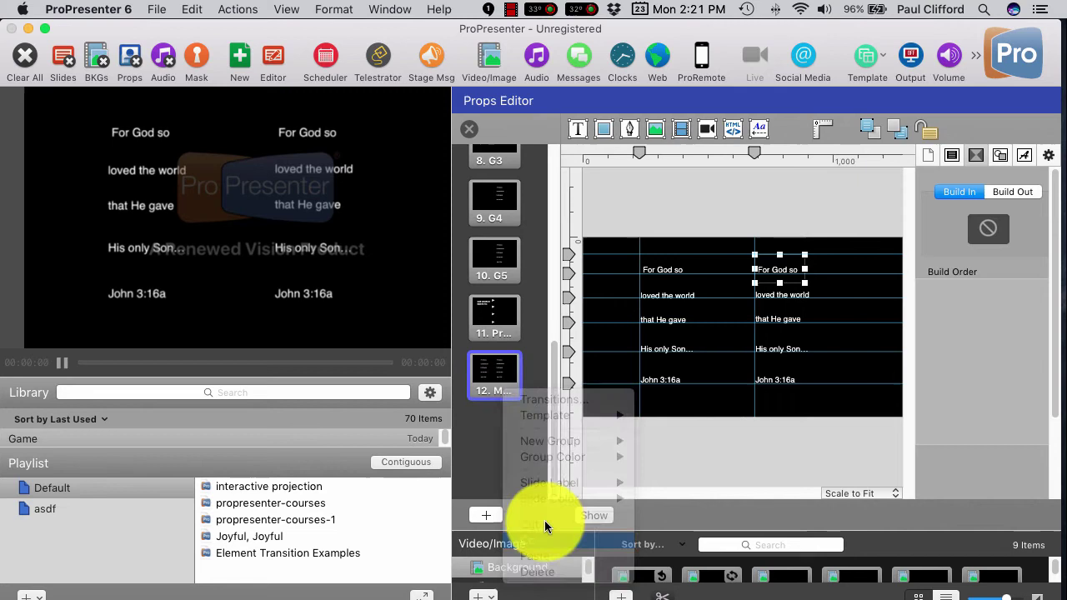
pyautogui.rightClick(497, 388)
pyautogui.click(533, 544)
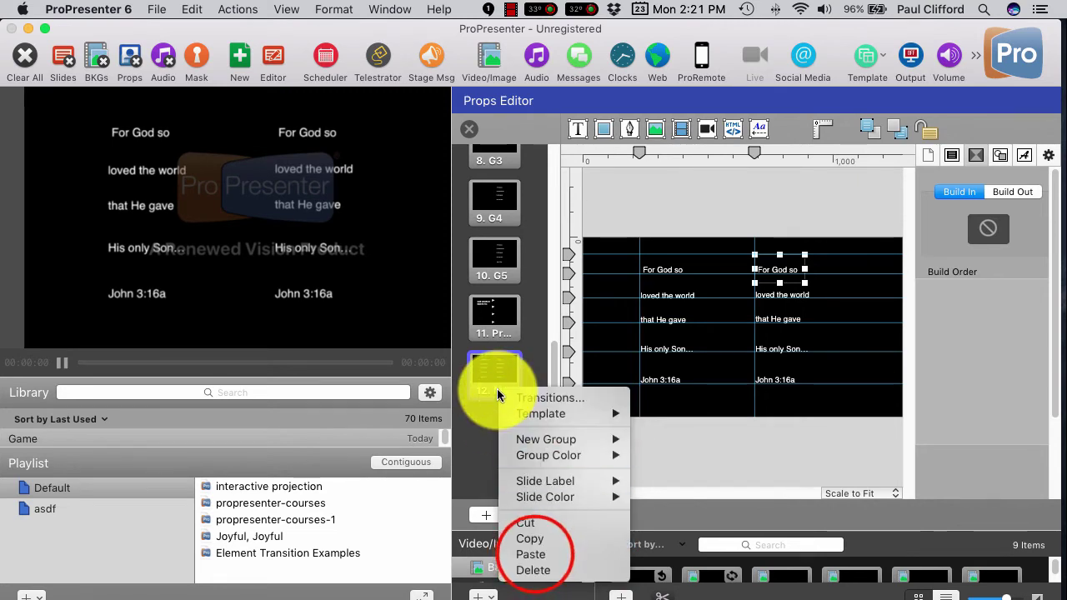
pyautogui.click(486, 515)
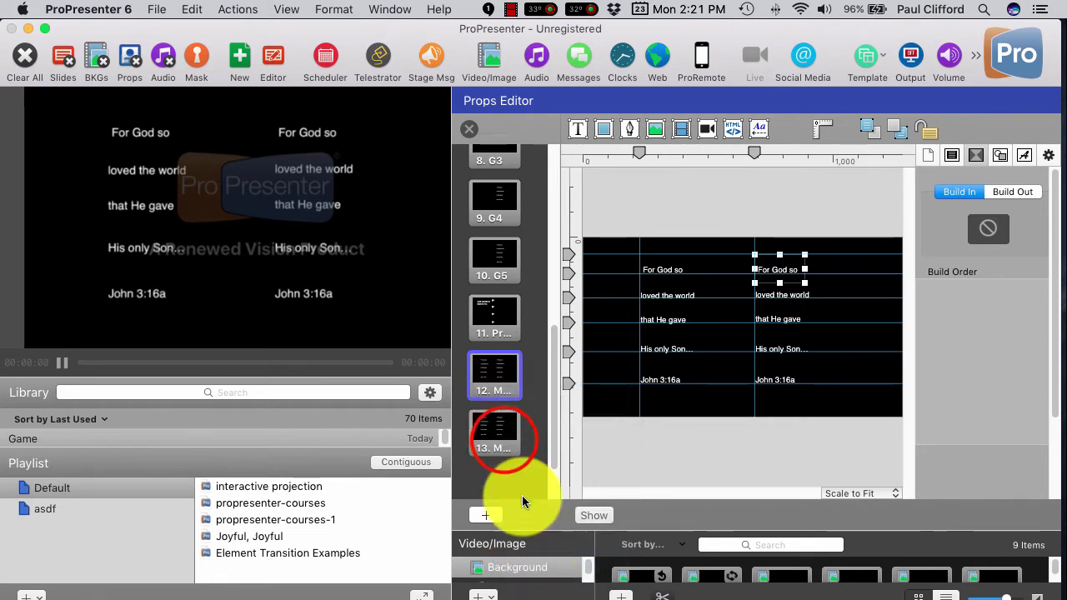
# - Select slide 13 and duplicate it with Cmd+D to start adding further copies
pyautogui.click(504, 442)
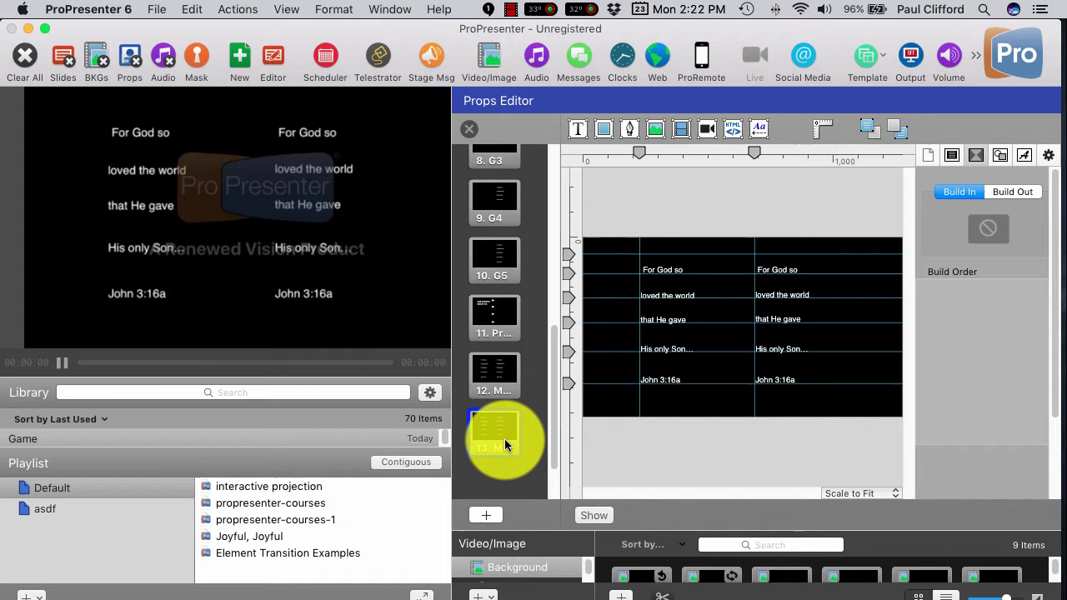
pyautogui.scroll(-3, 500, 434)
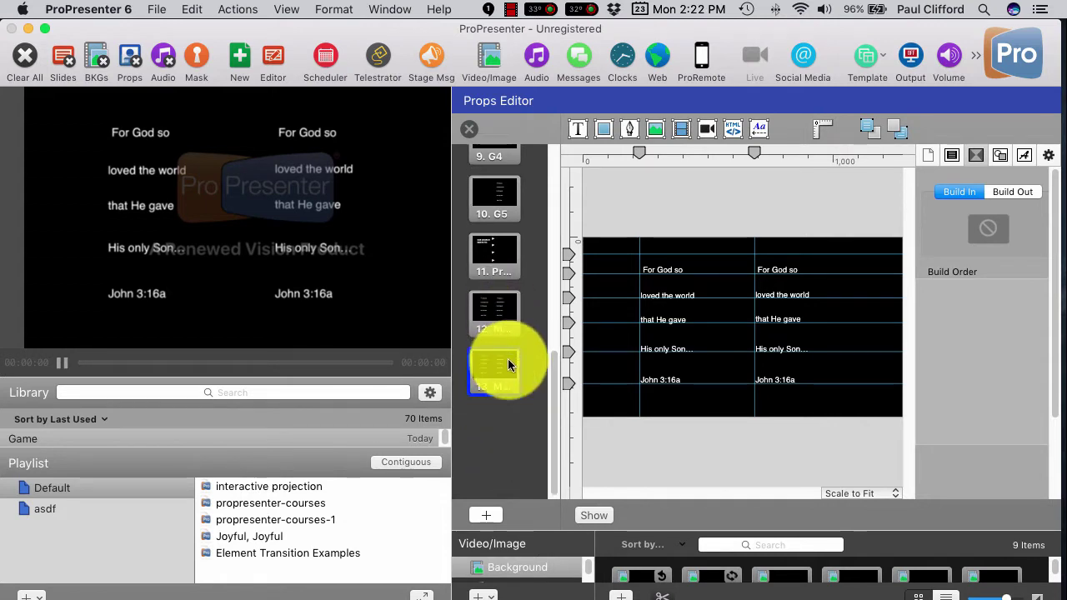
pyautogui.scroll(-1, 508, 360)
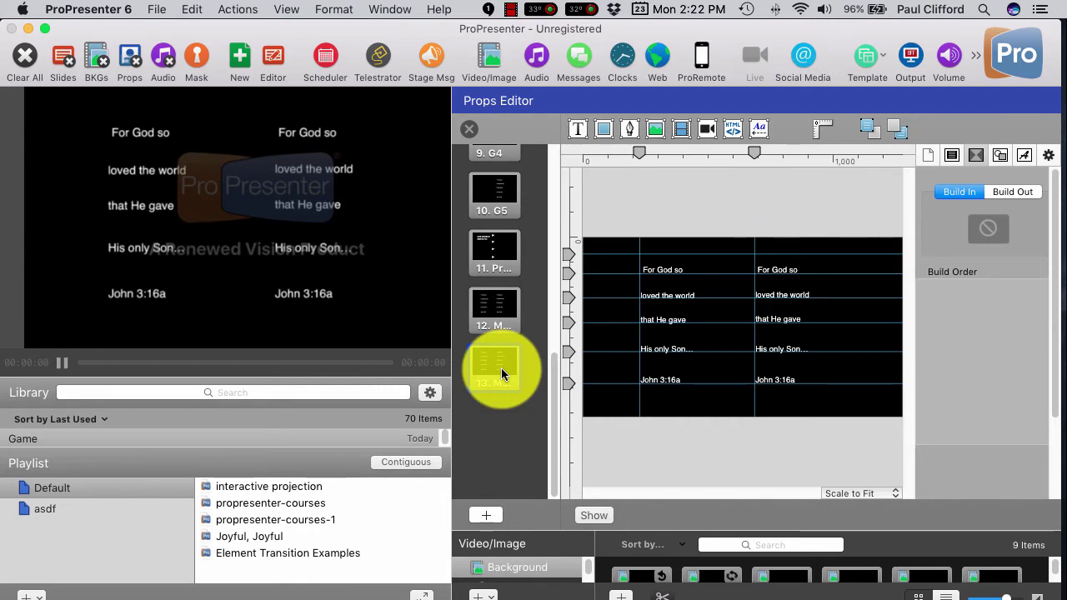
pyautogui.click(501, 367)
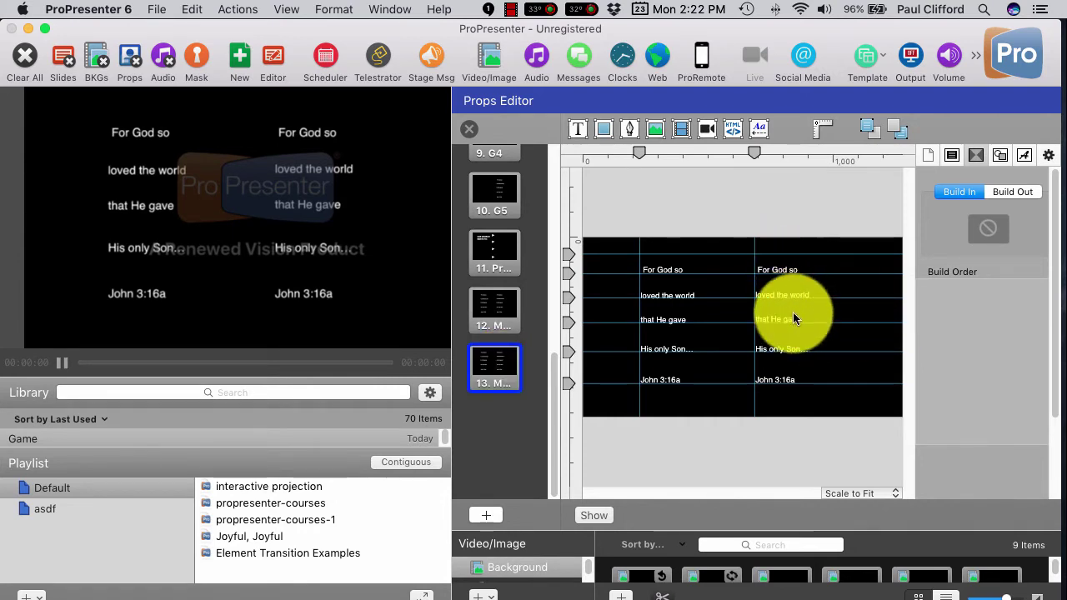
pyautogui.click(507, 382)
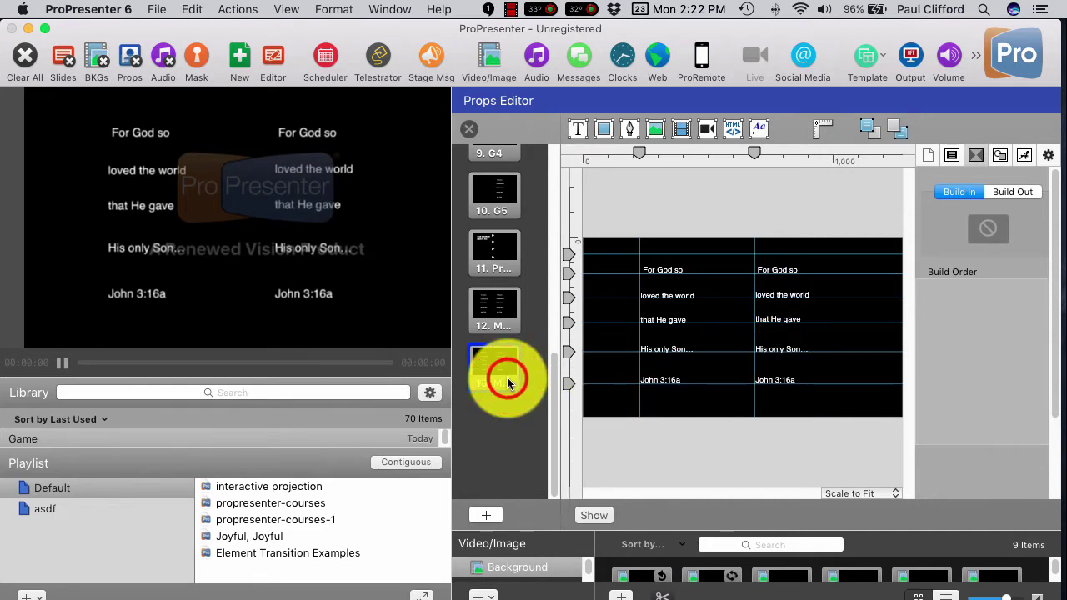
pyautogui.press('super+d')
pyautogui.press('super+d')
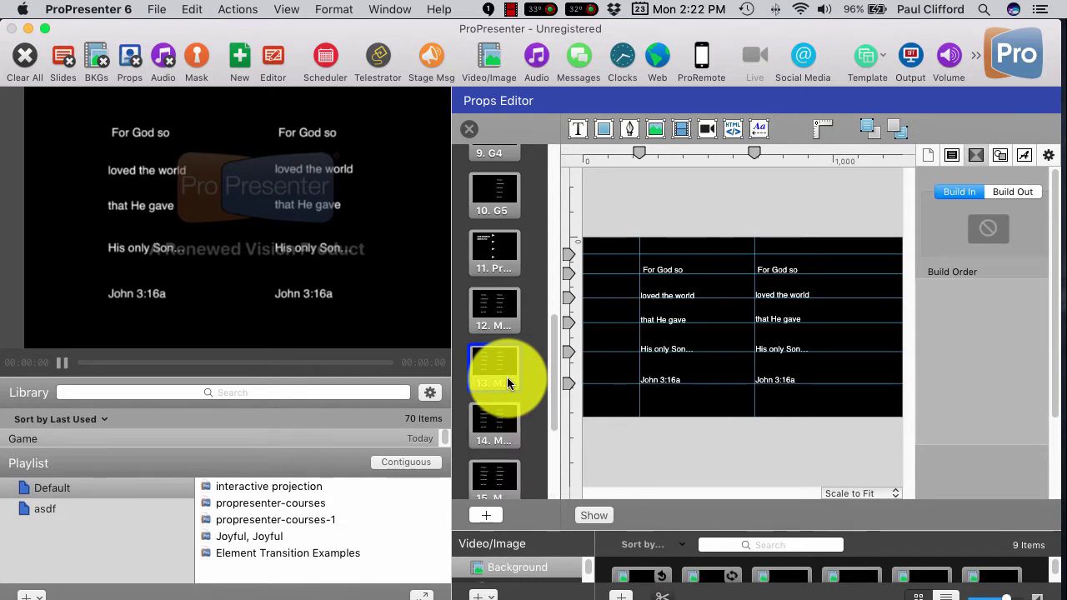
# - Add another verse copy, then select prop 17 and label it g 5
pyautogui.press('super+d')
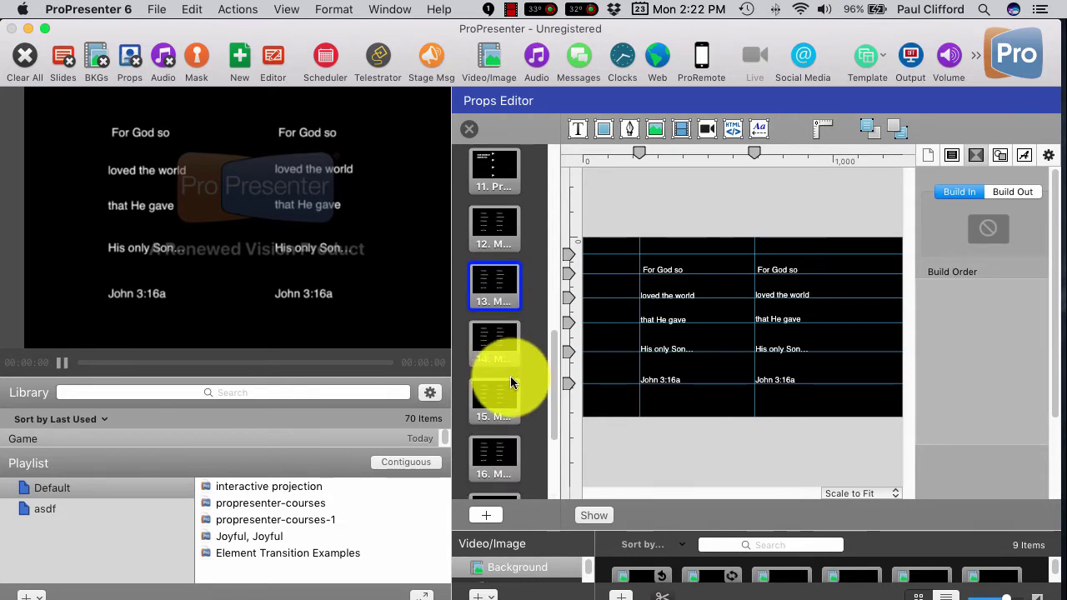
pyautogui.scroll(-3, 515, 374)
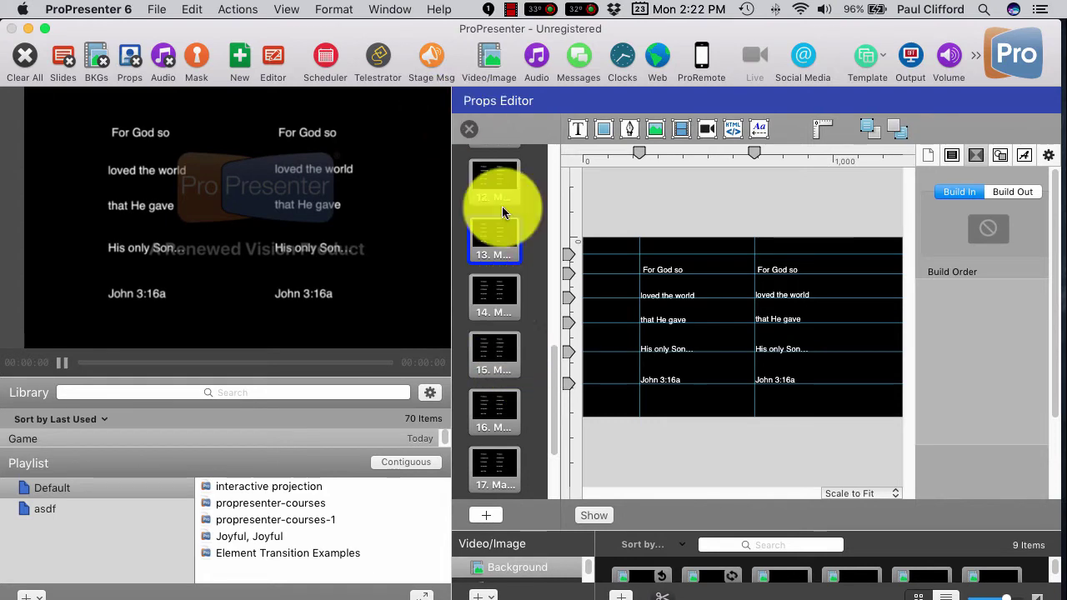
pyautogui.click(497, 479)
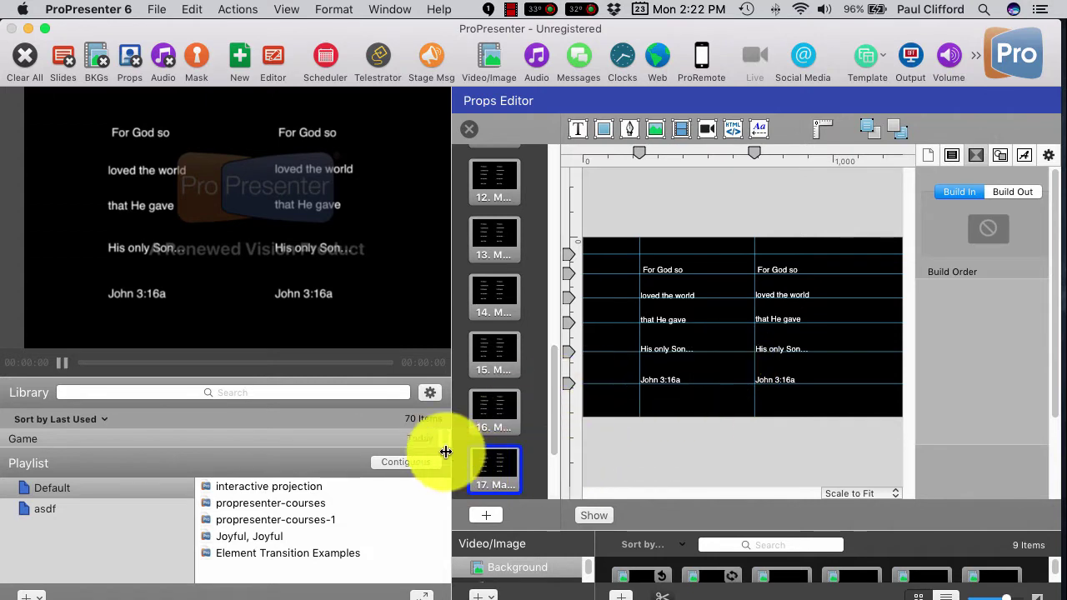
pyautogui.scroll(-2, 543, 374)
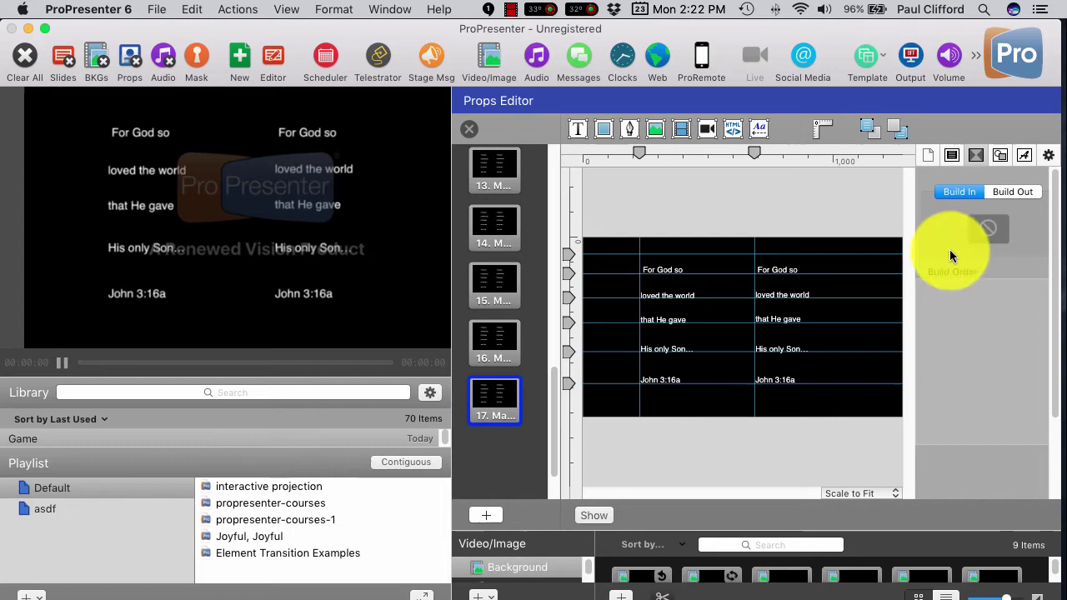
pyautogui.click(999, 154)
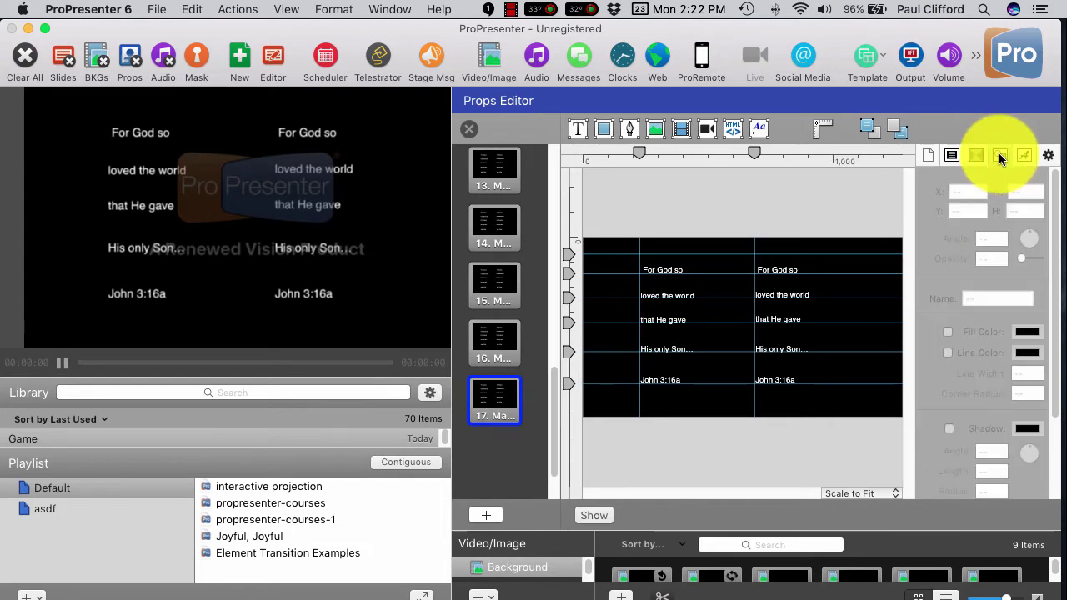
pyautogui.click(952, 156)
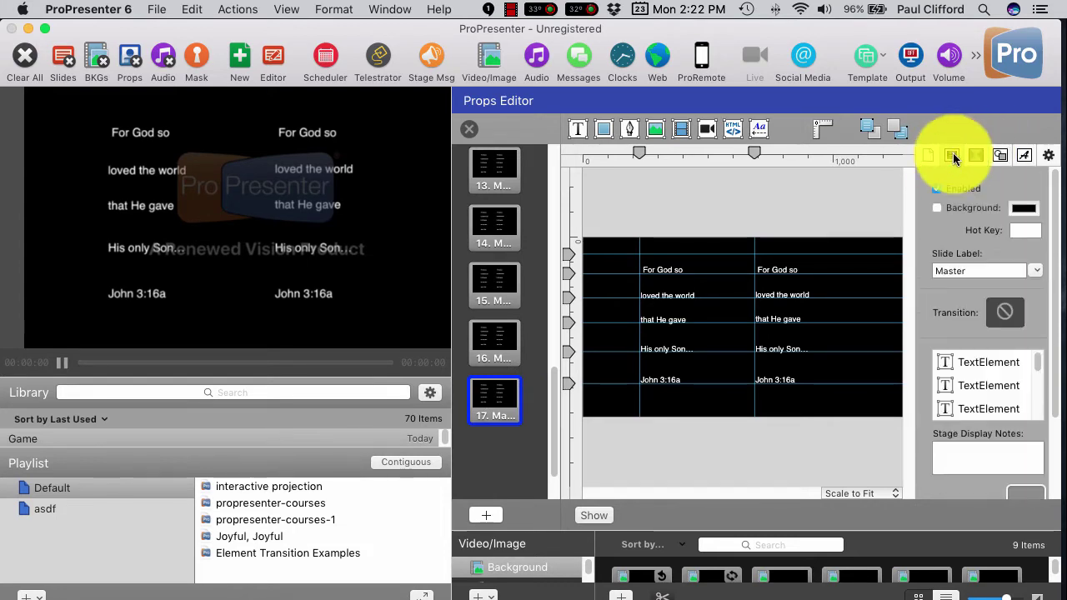
pyautogui.click(971, 269)
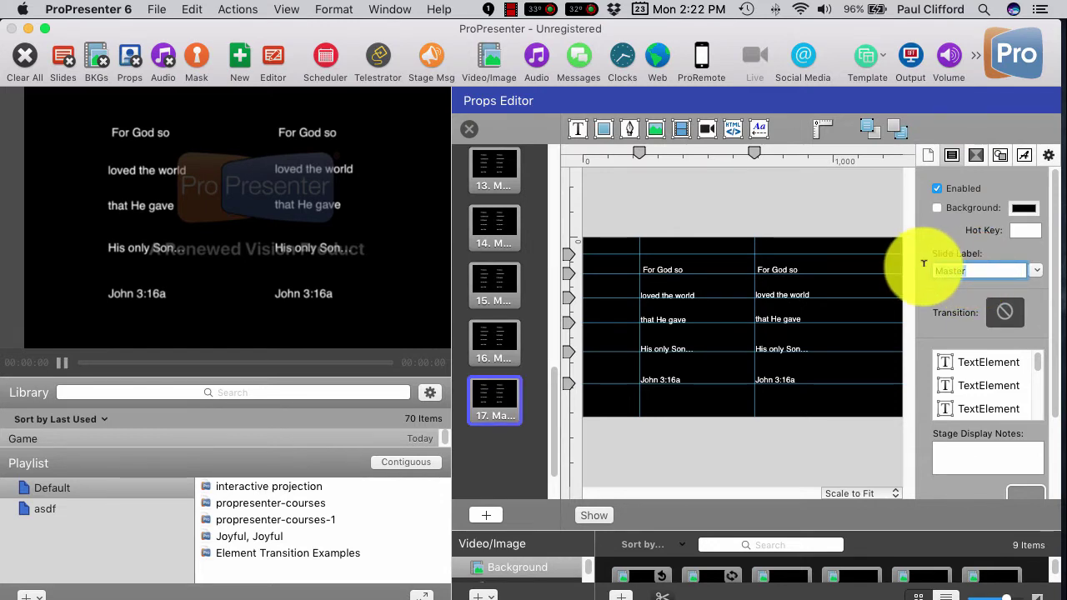
pyautogui.write('g 5')
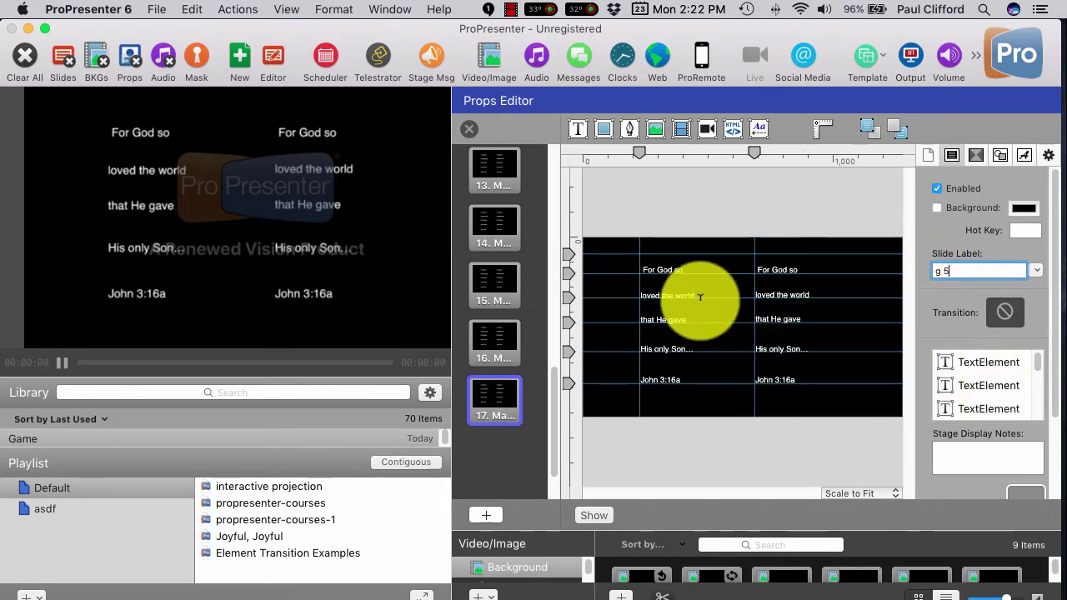
# - Select prop 17's left-column verse lines and drag them onto the right column
pyautogui.click(692, 437)
pyautogui.click(667, 269)
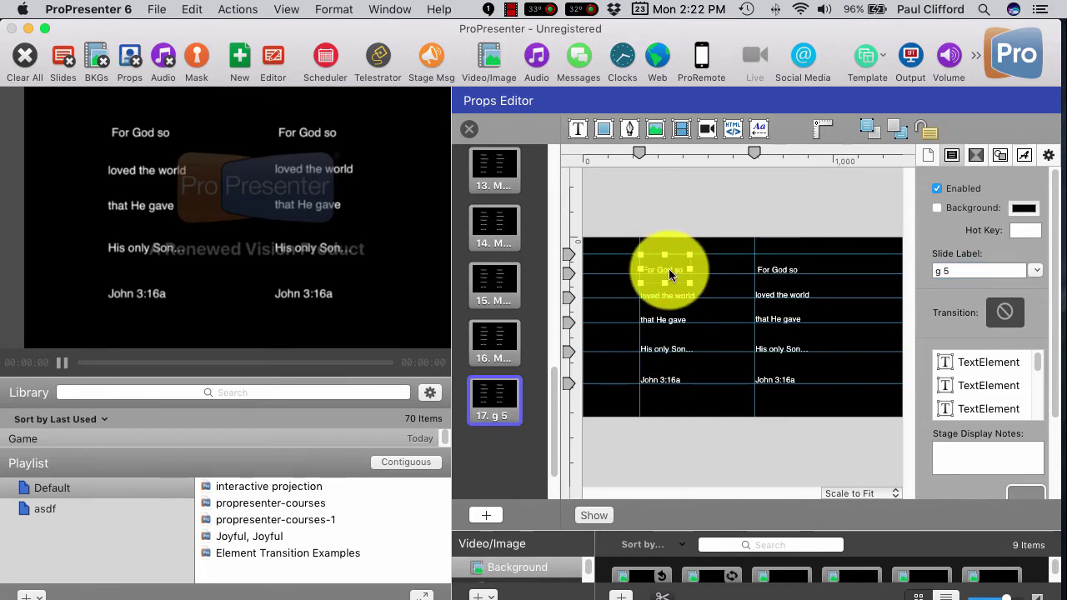
pyautogui.click(672, 293)
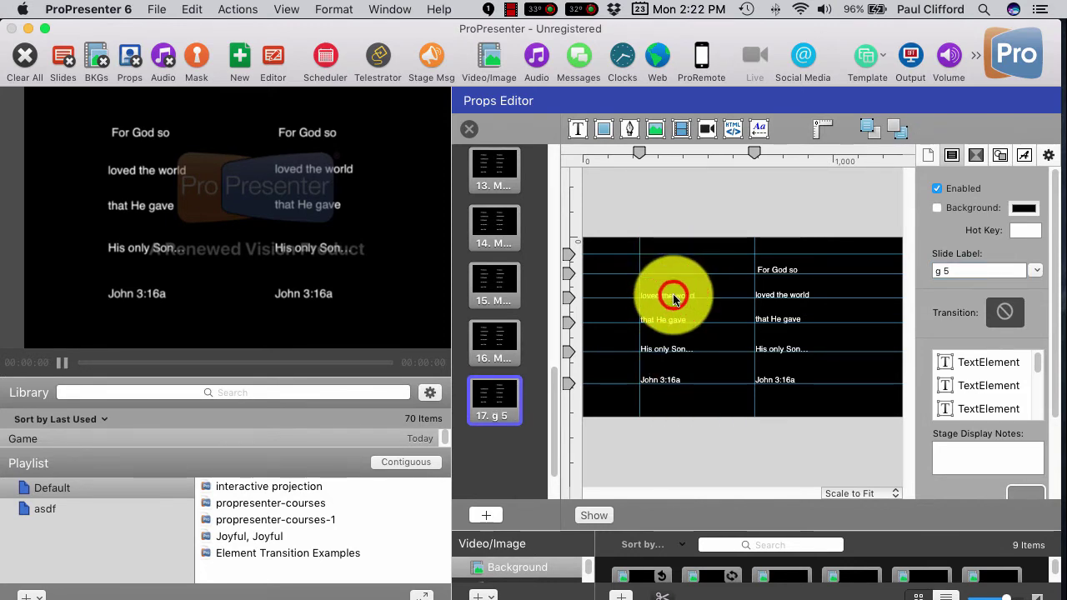
pyautogui.click(670, 319)
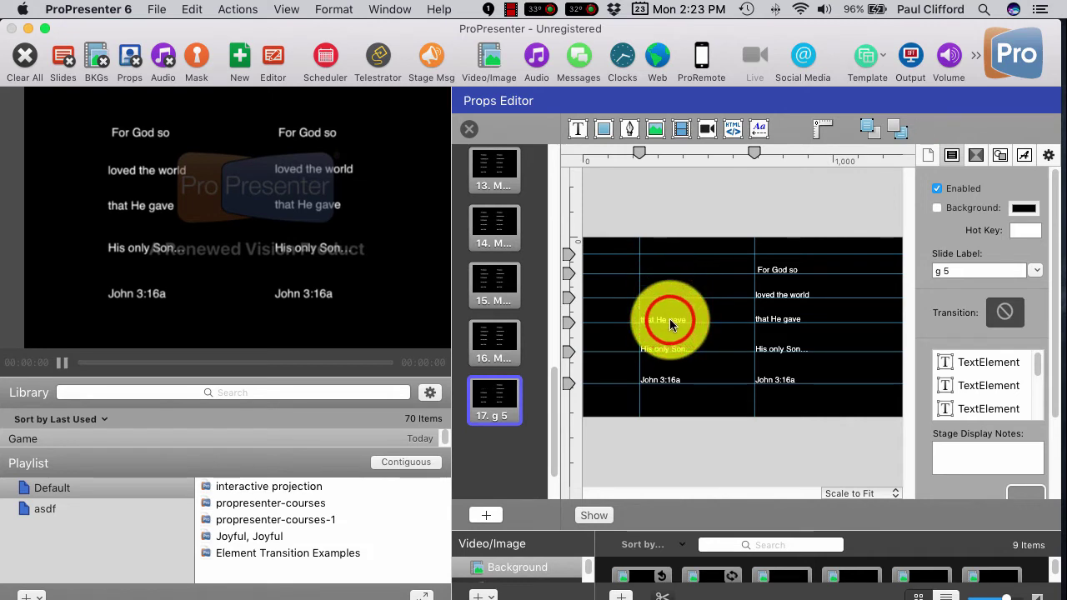
pyautogui.click(666, 350)
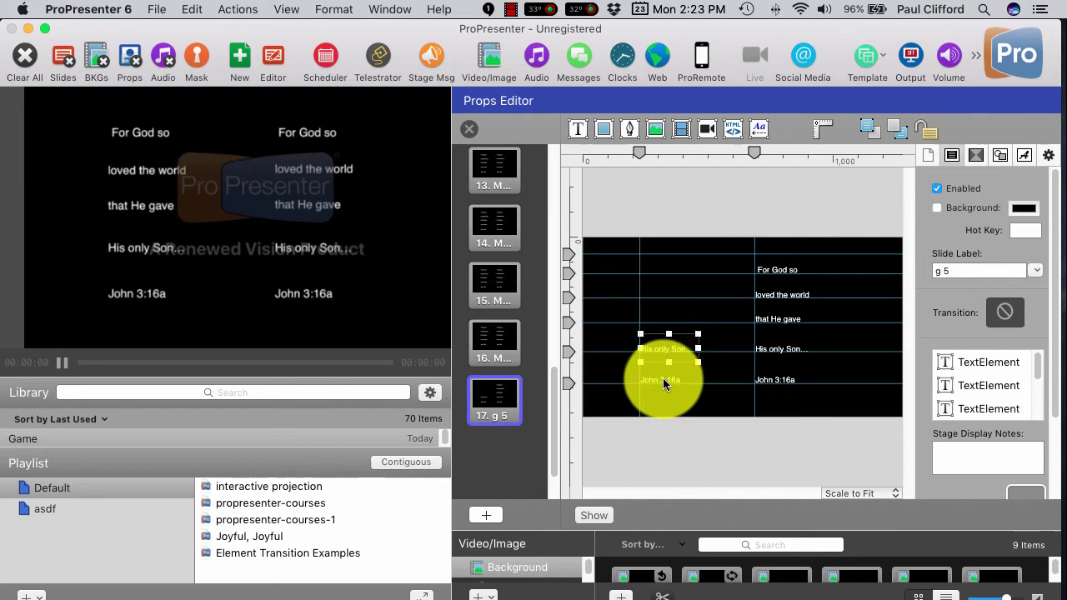
pyautogui.click(663, 380)
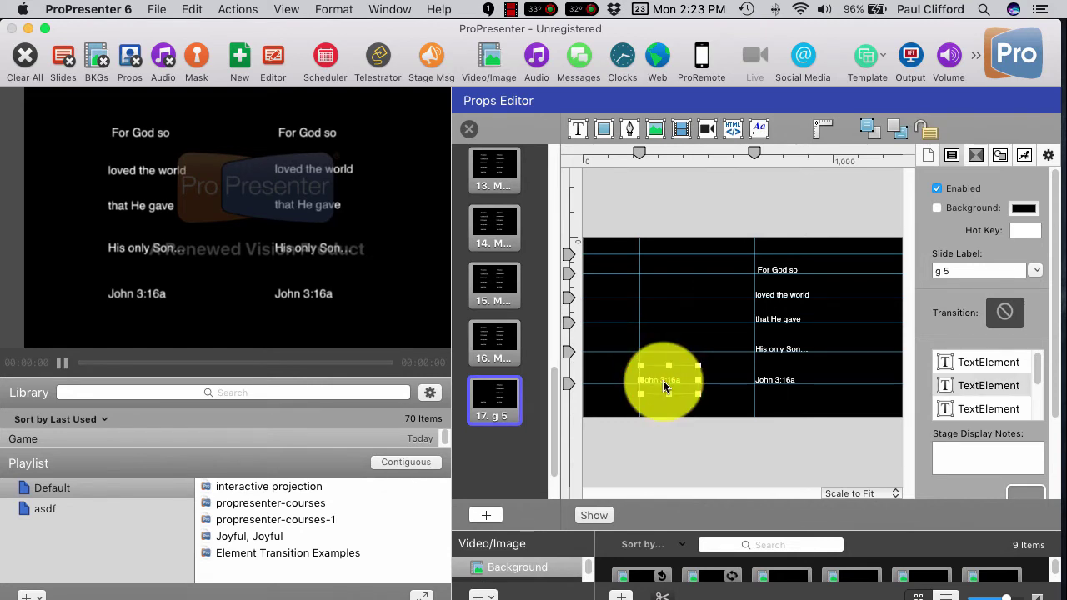
pyautogui.moveTo(662, 380); pyautogui.dragTo(769, 396)
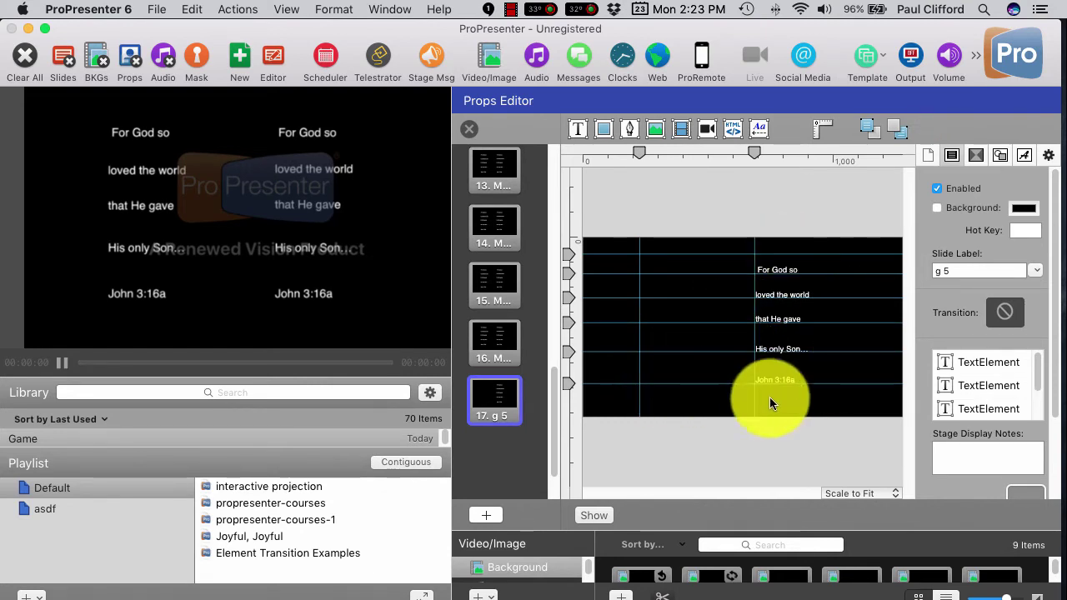
pyautogui.click(505, 354)
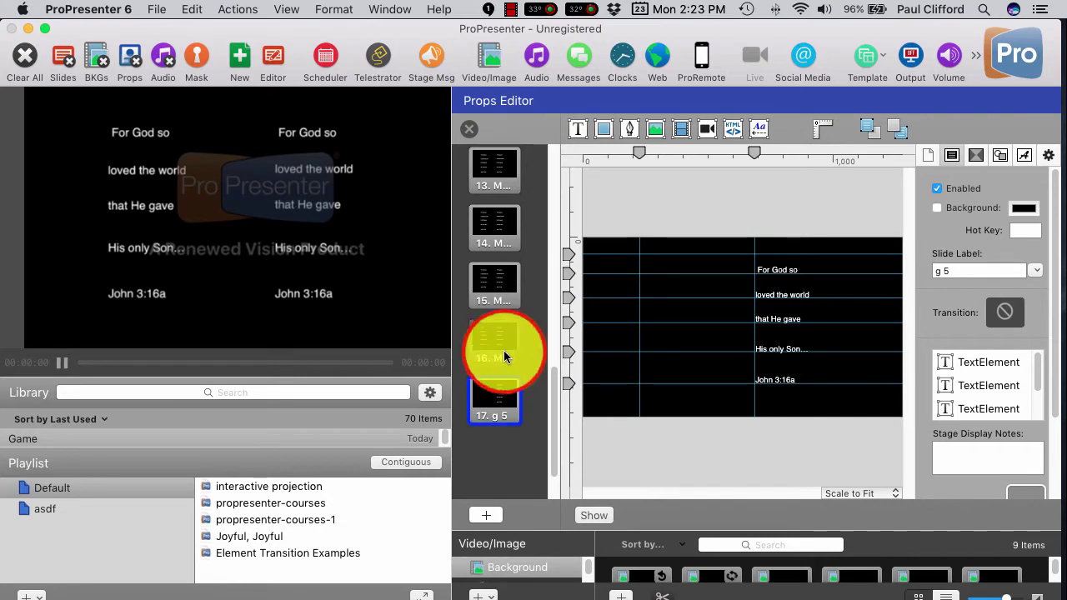
# - Label prop 16 g 4, move the left For God so line, and delete both John 3:16a lines
pyautogui.click(989, 268)
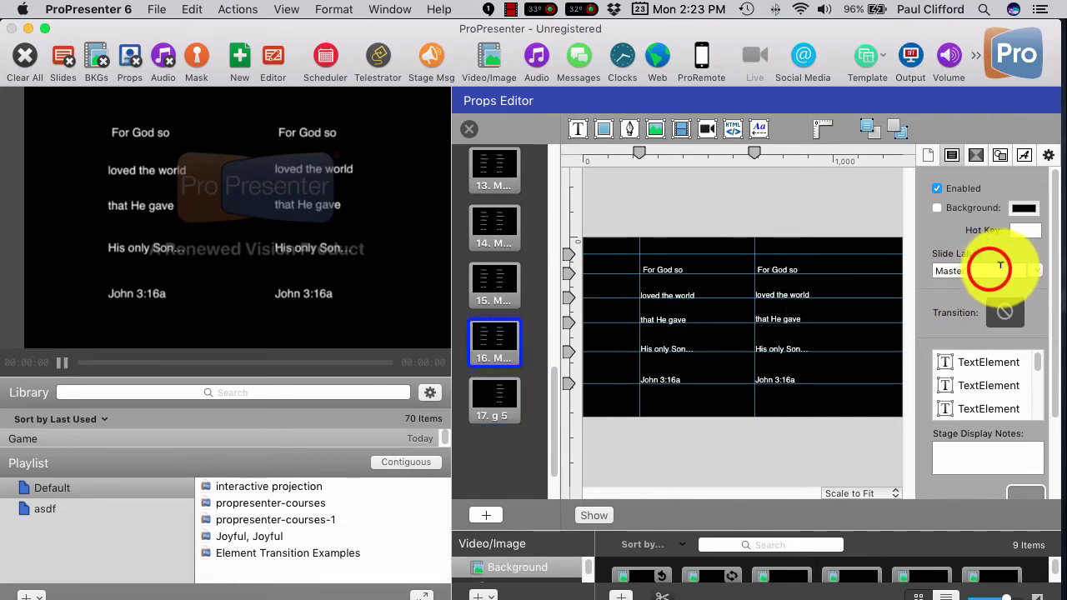
pyautogui.write('g 4')
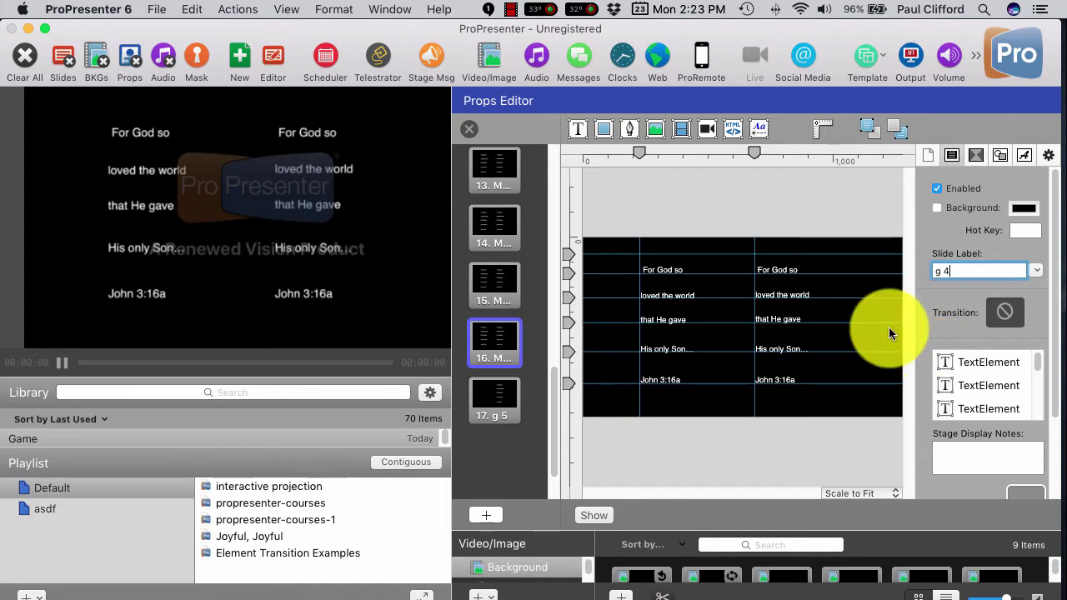
pyautogui.click(676, 270)
pyautogui.click(677, 266)
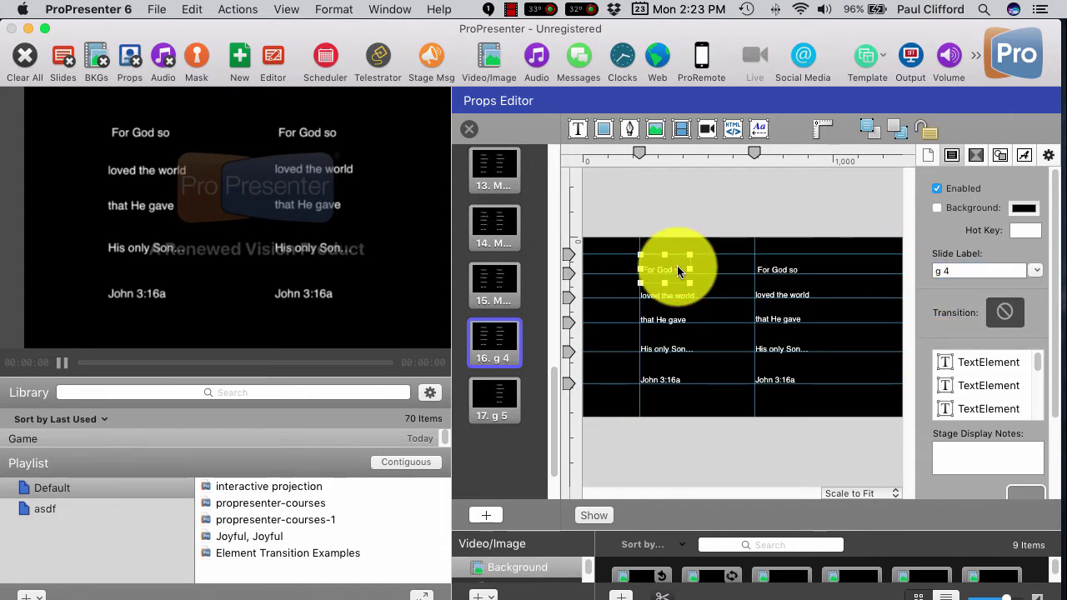
pyautogui.moveTo(679, 271); pyautogui.dragTo(660, 381)
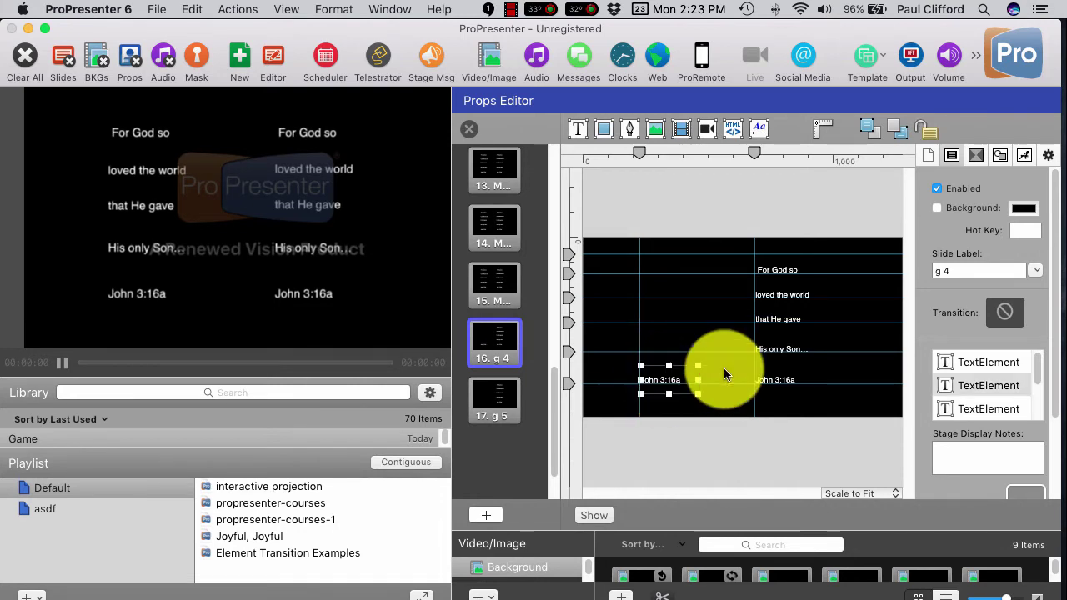
pyautogui.press('Delete')
pyautogui.click(772, 385)
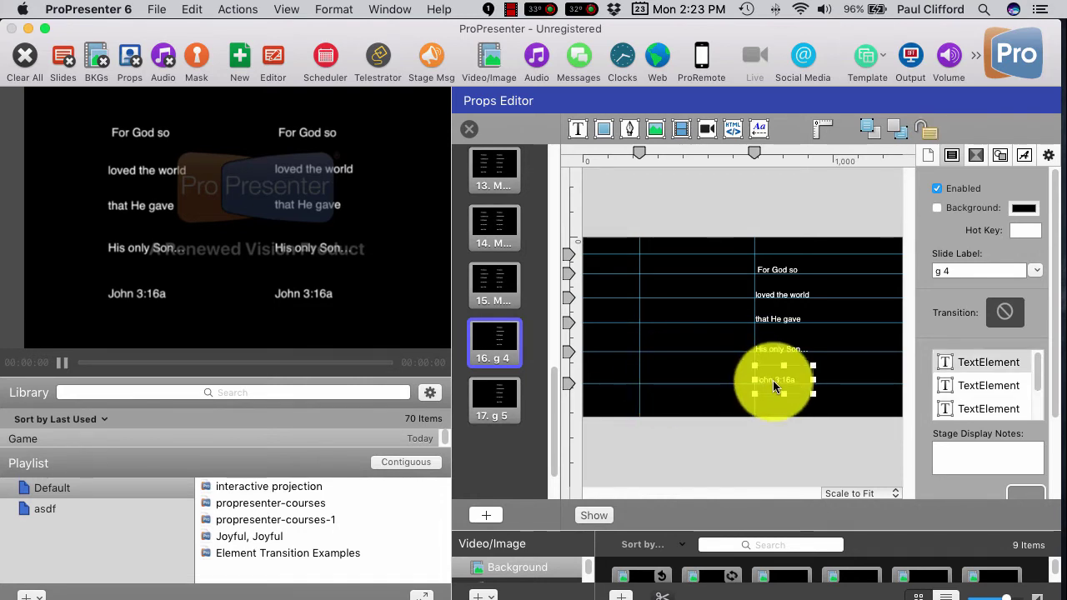
pyautogui.press('Delete')
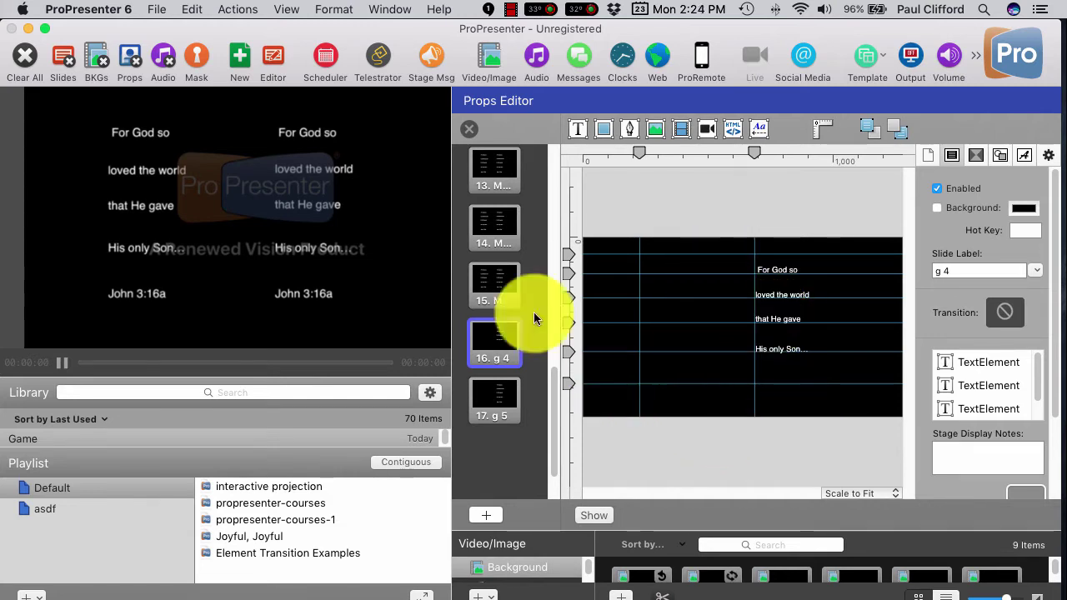
# - Label prop 15 'g 3' and move His only Son... out of its right column
pyautogui.click(492, 284)
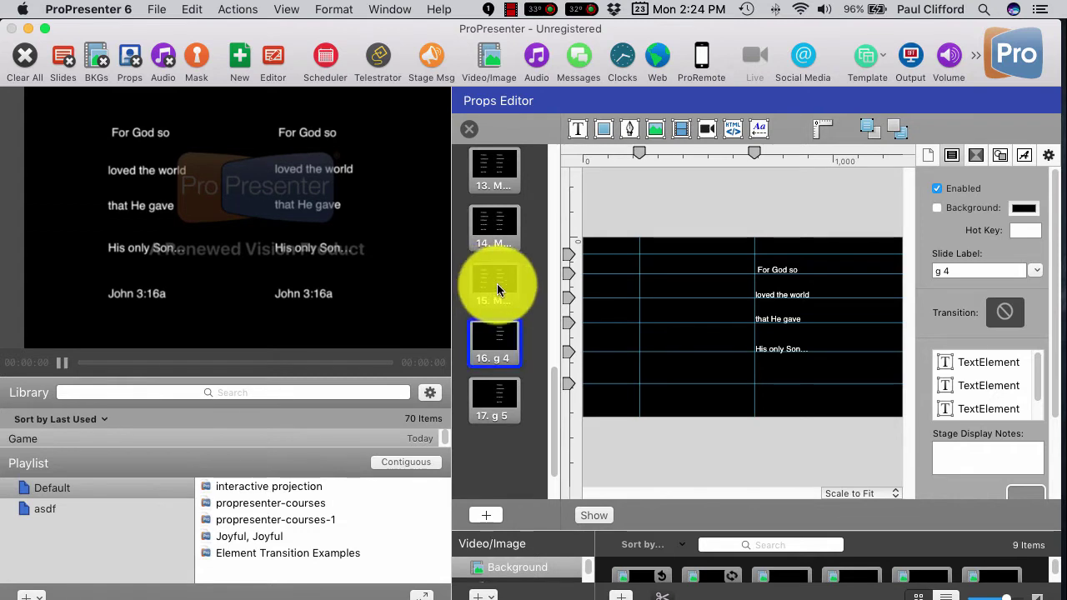
pyautogui.click(497, 290)
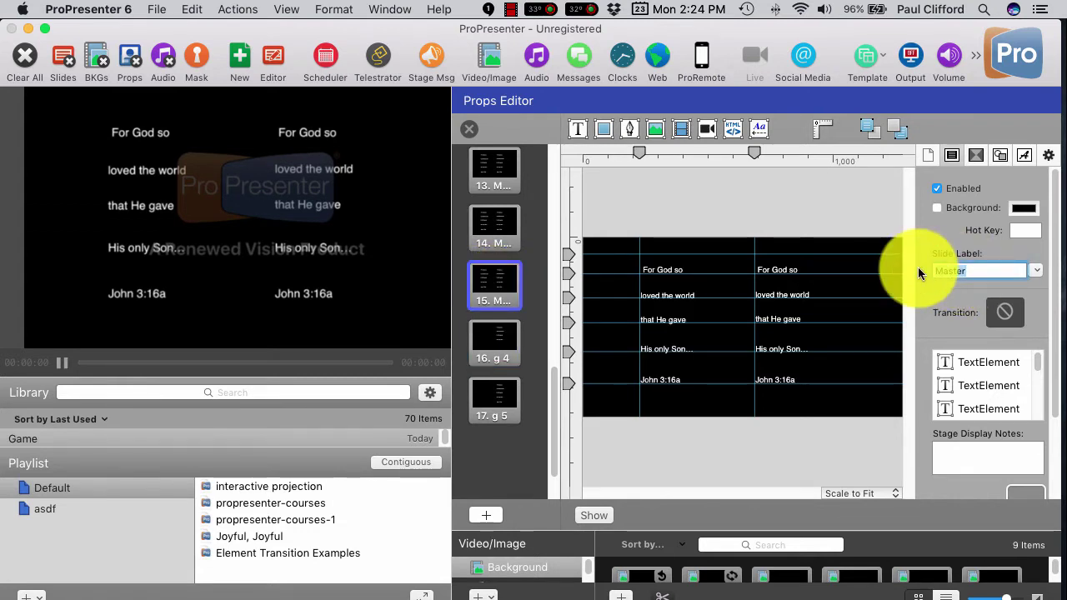
pyautogui.write('g')
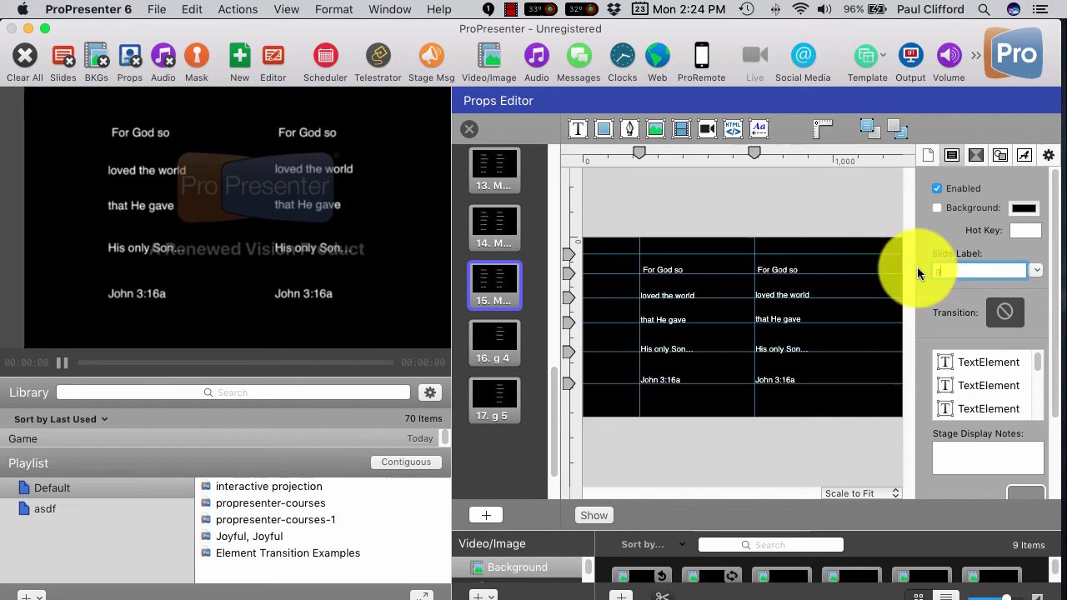
pyautogui.write(' 3')
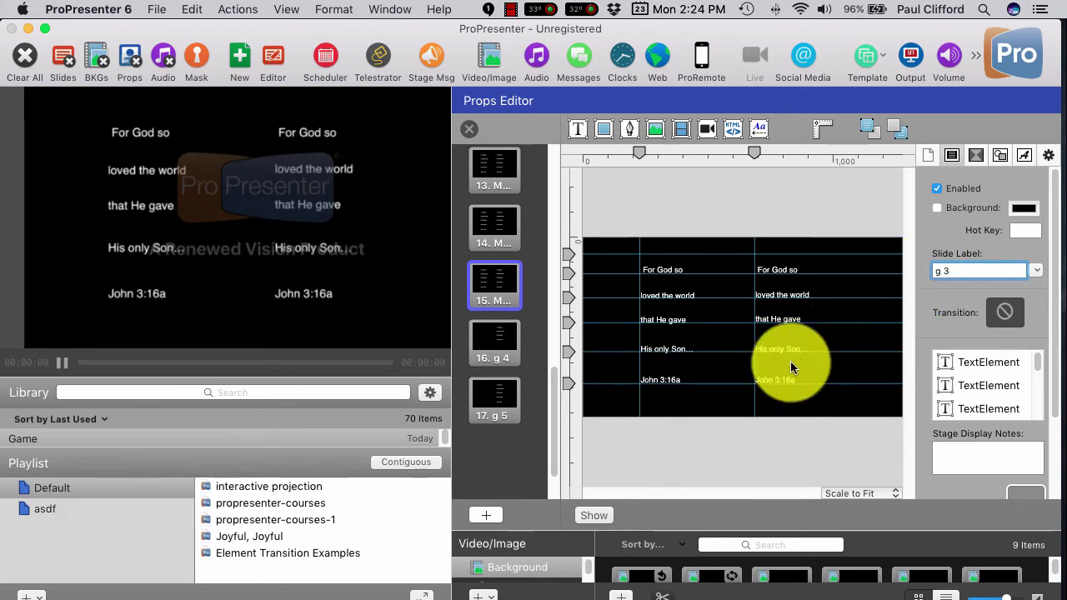
pyautogui.click(775, 380)
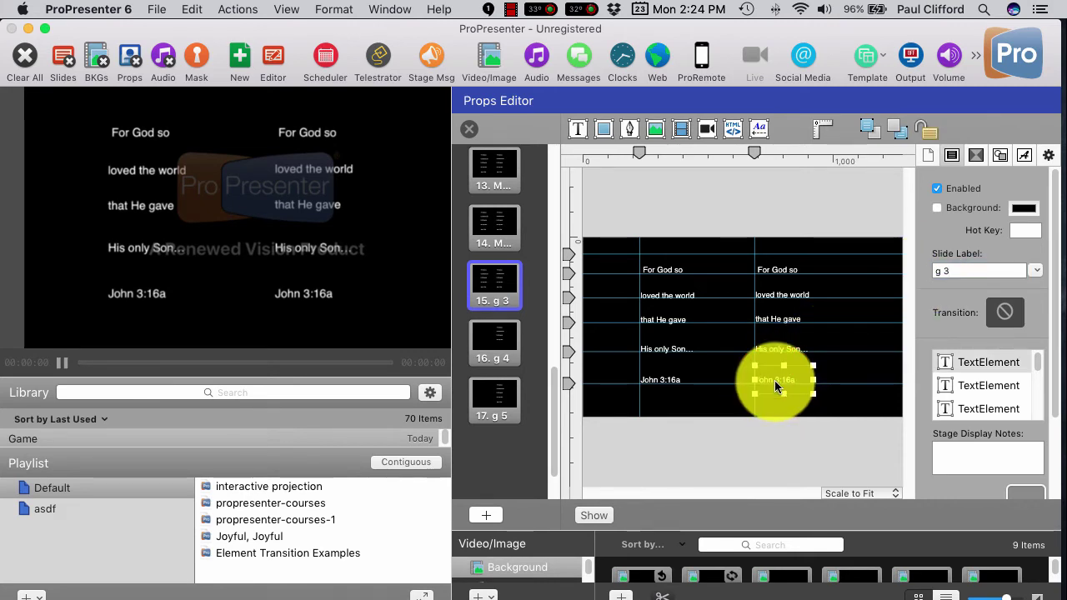
pyautogui.click(777, 357)
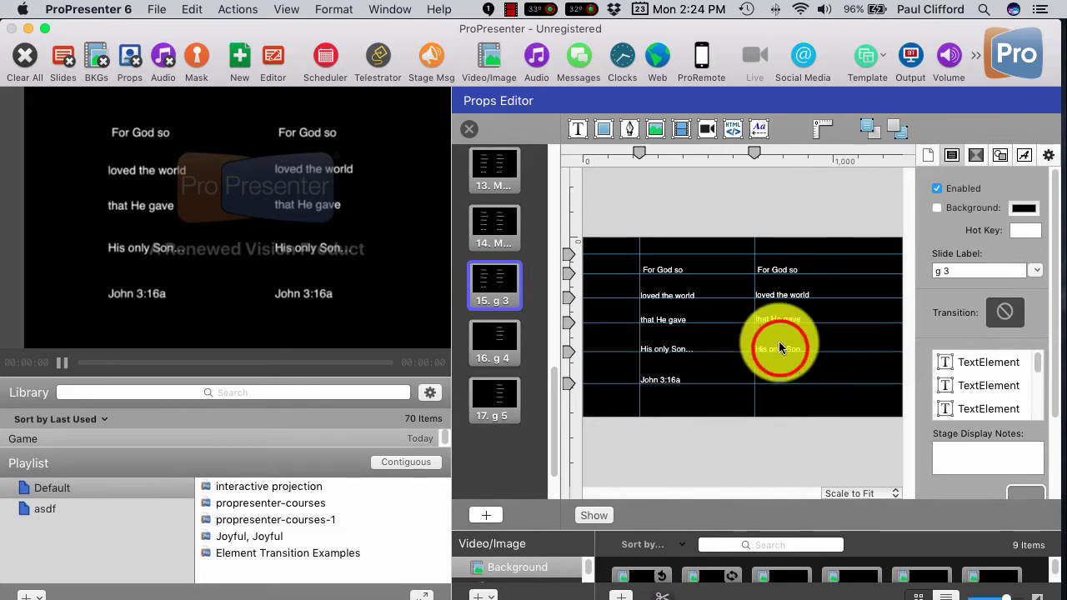
pyautogui.moveTo(779, 347); pyautogui.dragTo(502, 416)
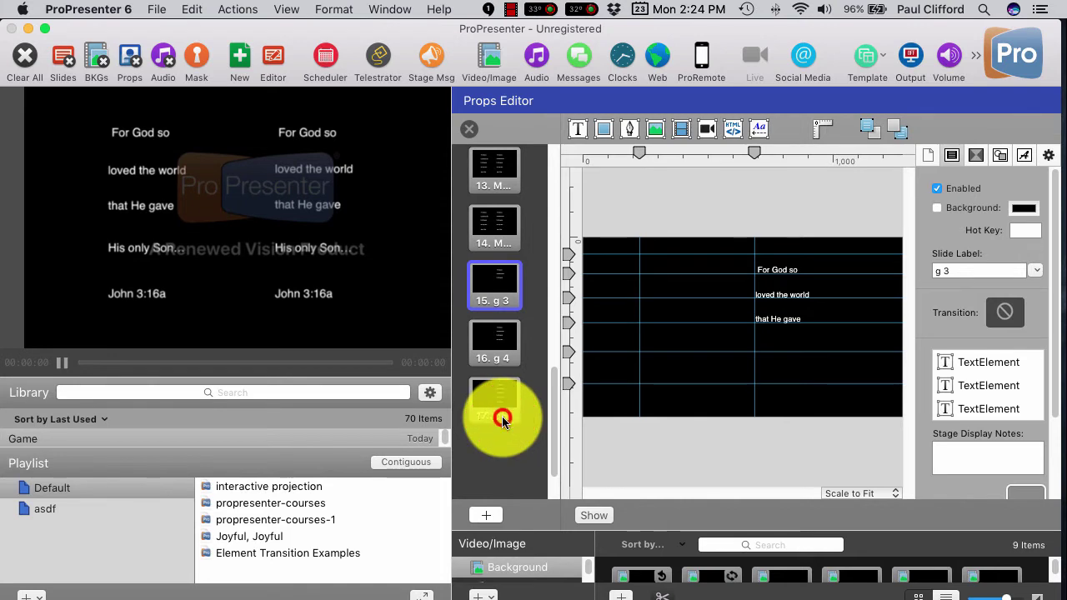
# - Preview props g 5, g 3, g 4, then g 5 again to compare their verse lines
pyautogui.click(502, 416)
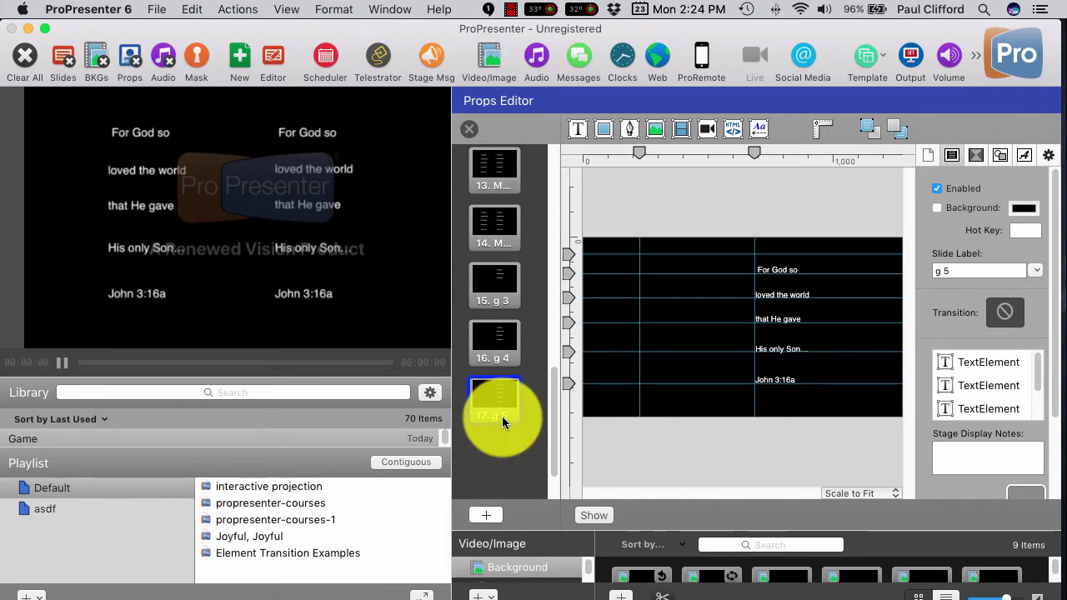
pyautogui.click(503, 290)
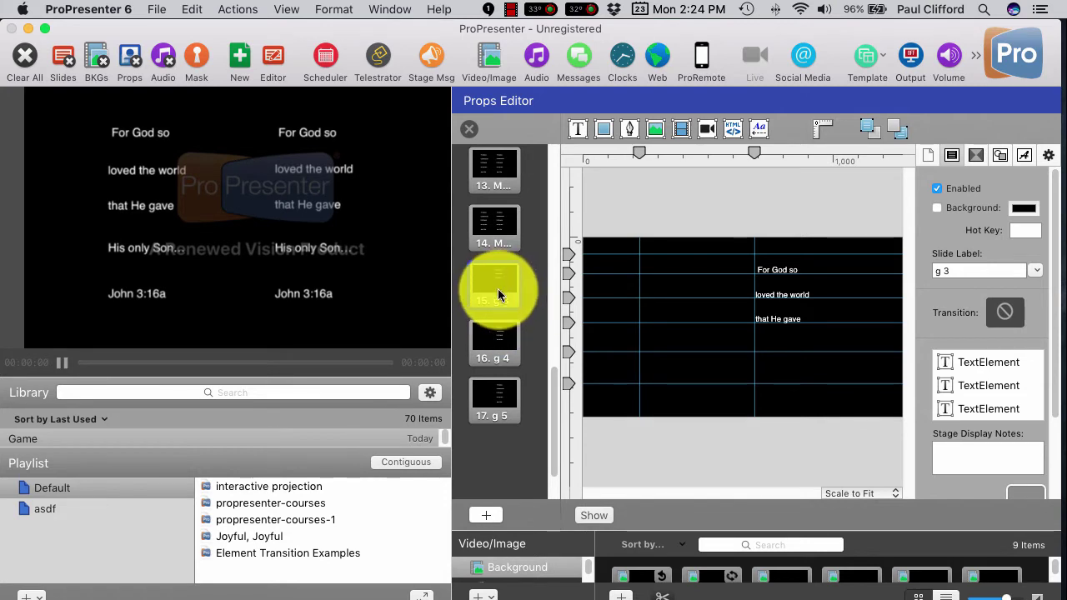
pyautogui.click(494, 348)
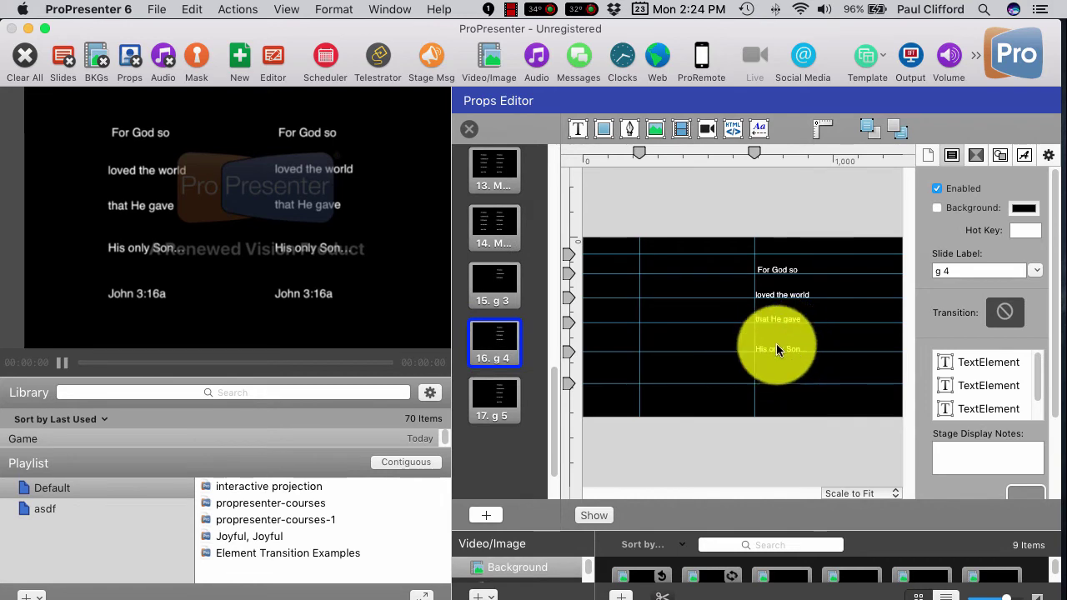
pyautogui.click(500, 399)
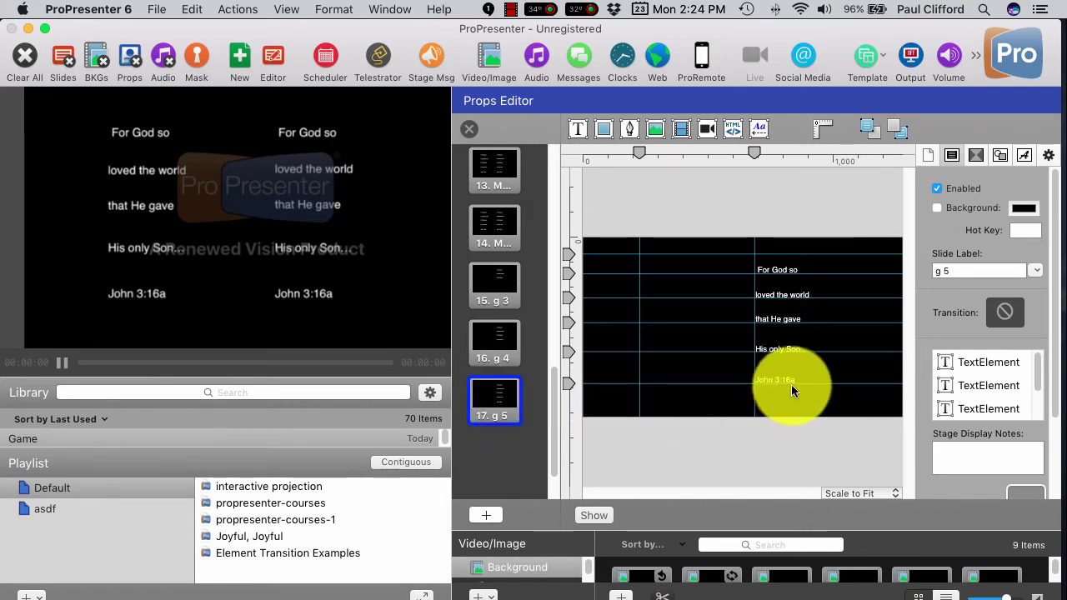
# - Select prop 14 and relabel it b1
pyautogui.click(495, 230)
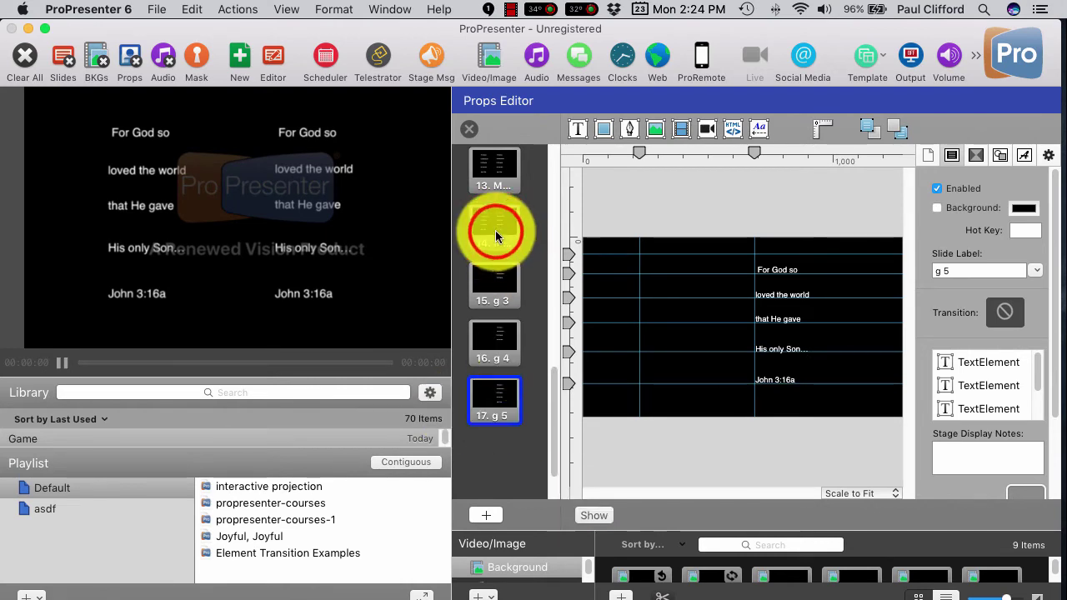
pyautogui.click(967, 270)
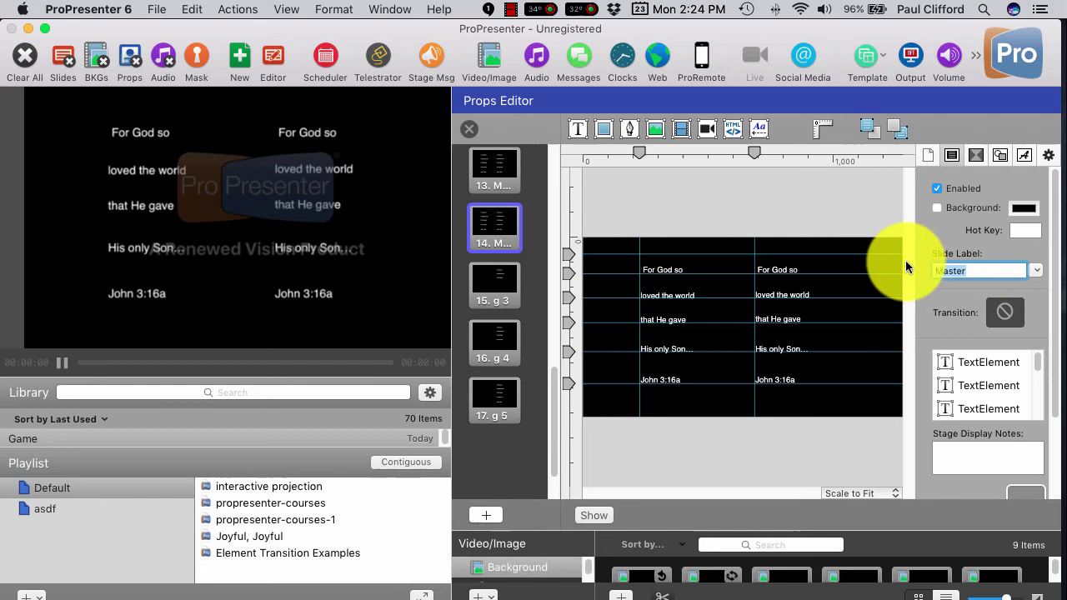
pyautogui.write('b1')
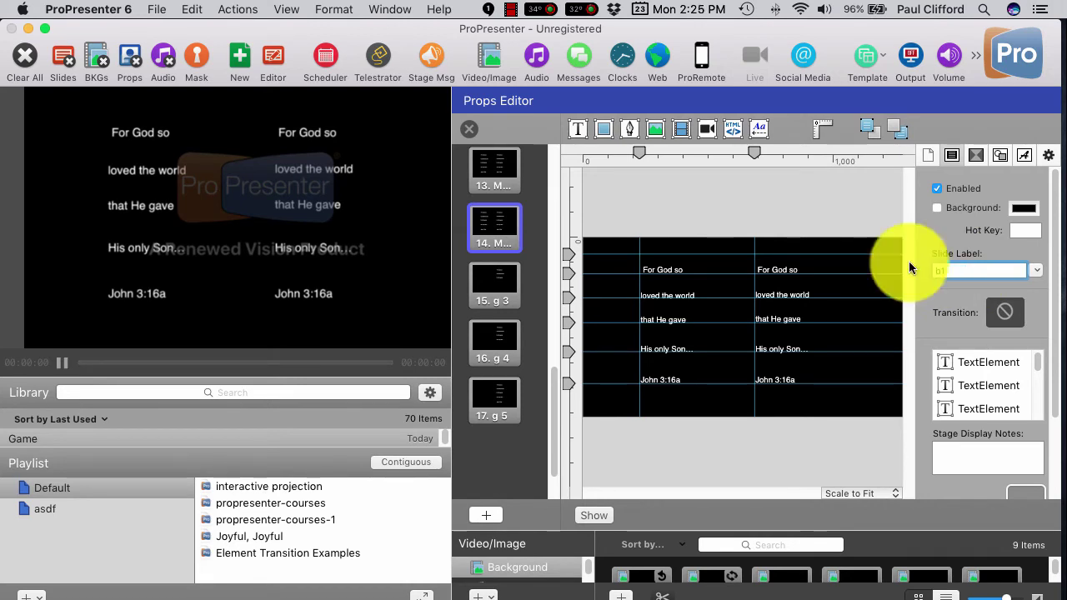
# - Move the 'loved the world' and 'that He gave' lines into the left column
pyautogui.click(798, 267)
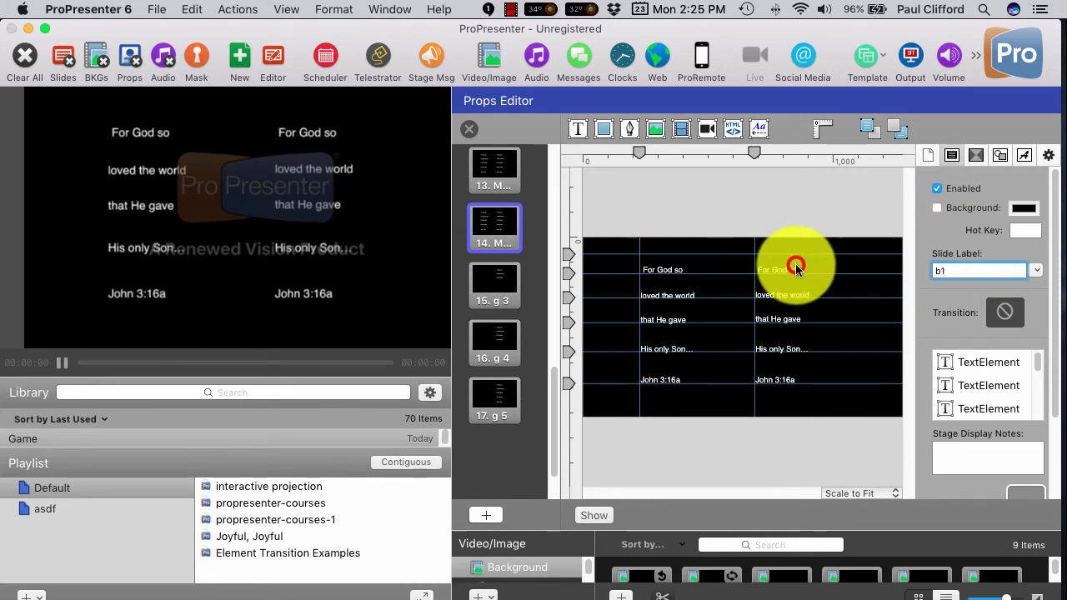
pyautogui.click(790, 288)
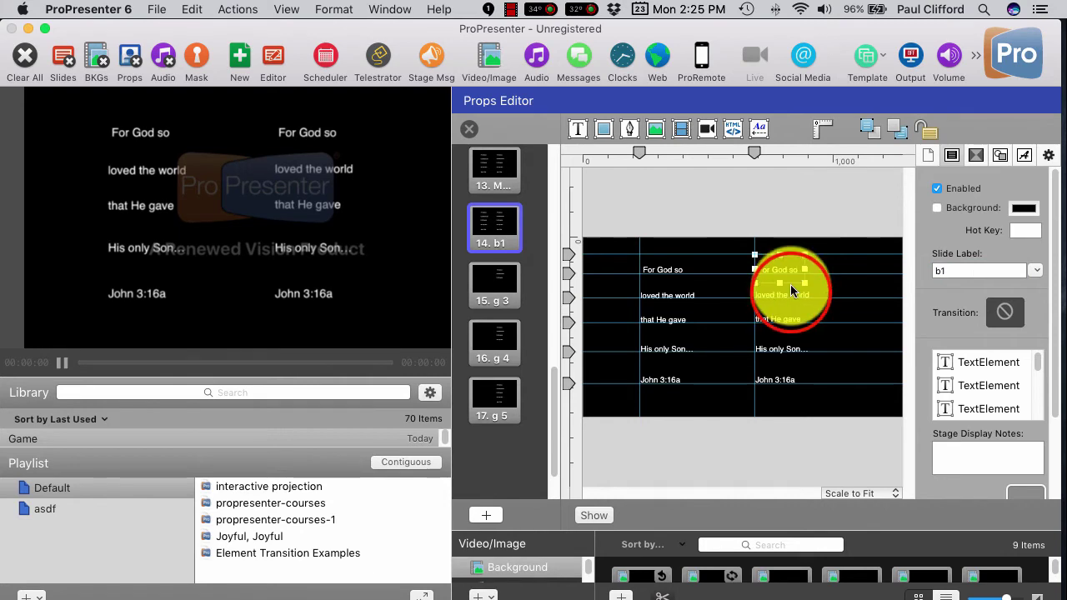
pyautogui.moveTo(791, 291); pyautogui.dragTo(677, 320)
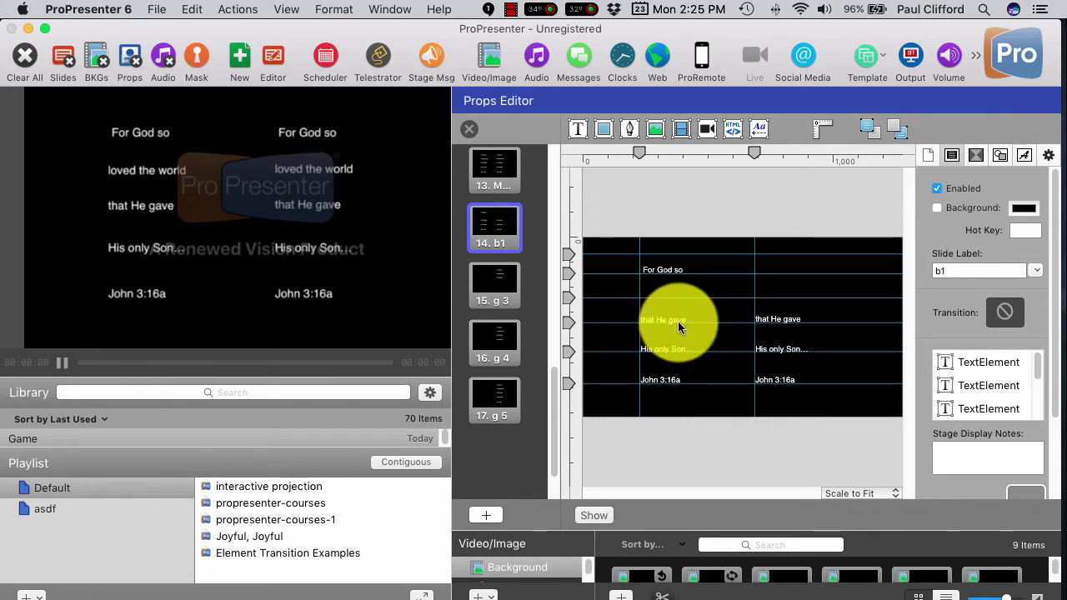
pyautogui.click(776, 319)
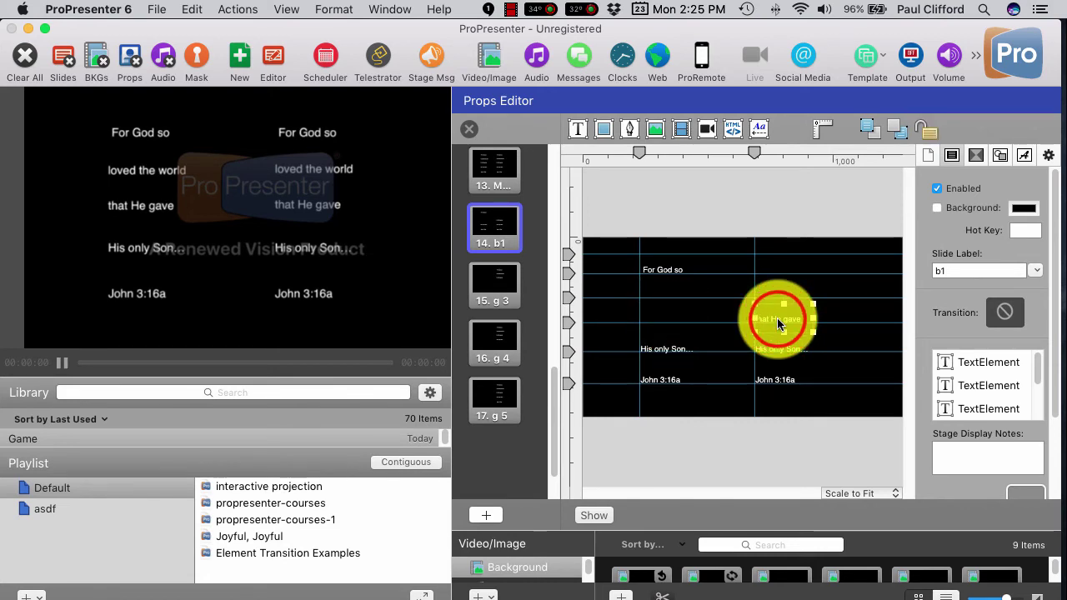
pyautogui.moveTo(771, 333); pyautogui.dragTo(672, 353)
# - Stack the extra John 3:16a element onto the left one and delete it
pyautogui.click(672, 353)
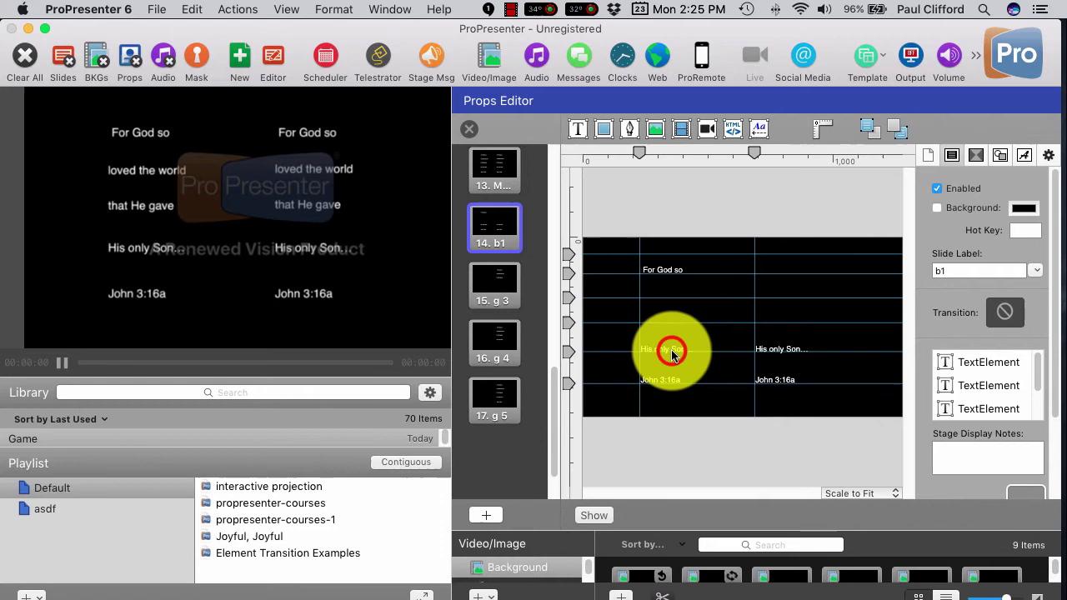
pyautogui.click(798, 346)
pyautogui.click(798, 345)
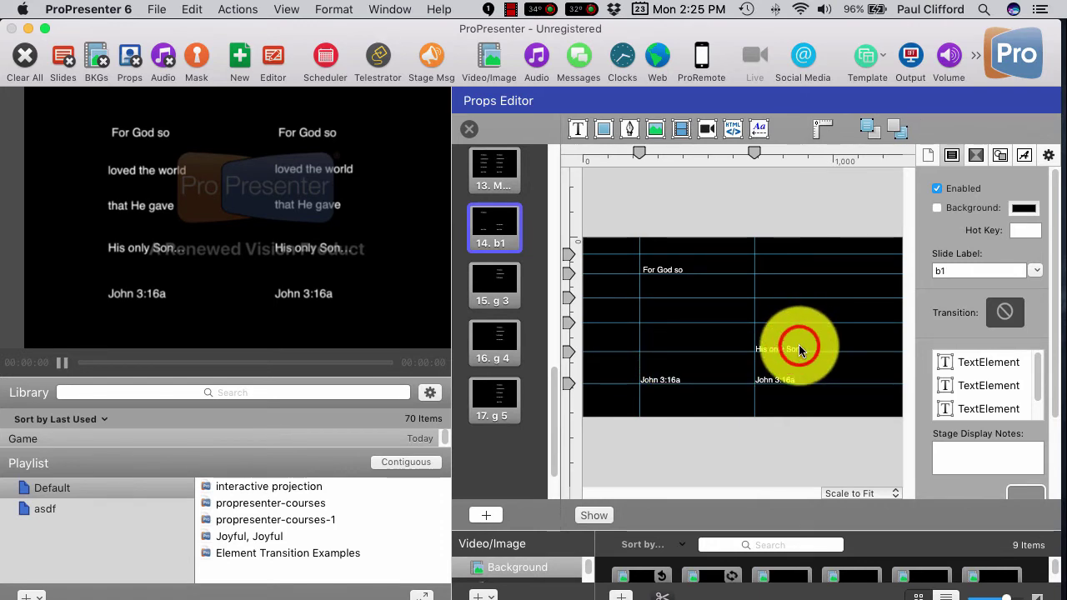
pyautogui.click(788, 372)
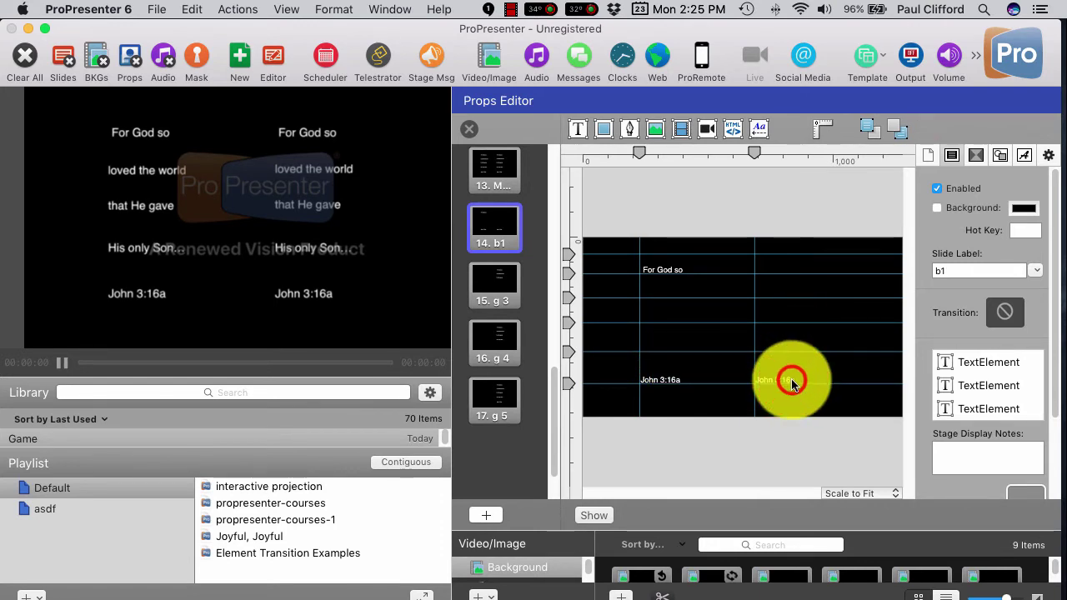
pyautogui.click(664, 379)
pyautogui.moveTo(694, 378); pyautogui.dragTo(665, 376)
pyautogui.press('Delete')
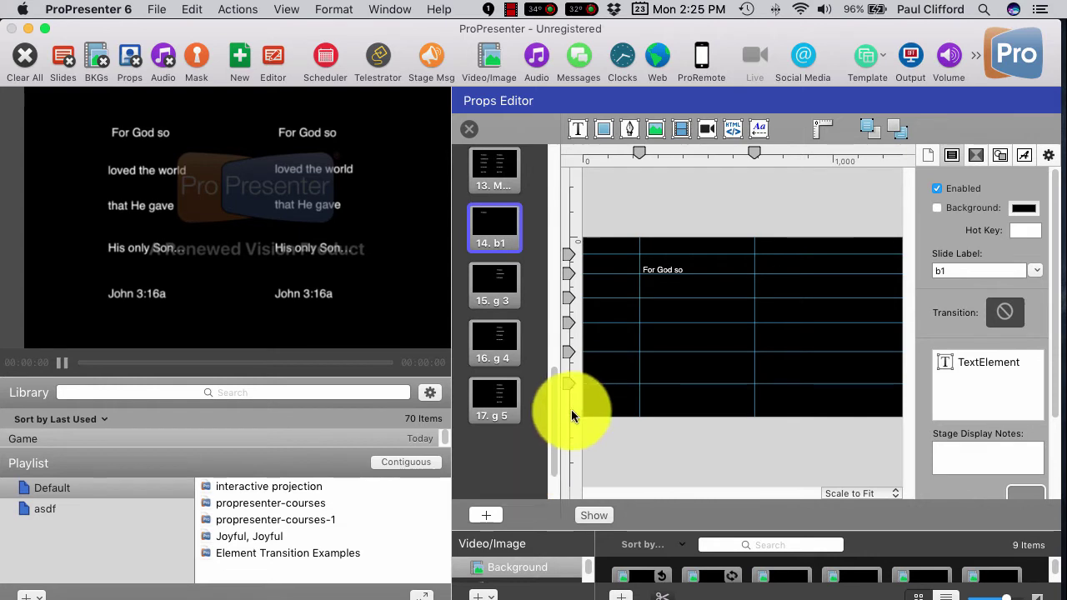
# - Close the Props Editor and return to the Game presentation
pyautogui.click(469, 130)
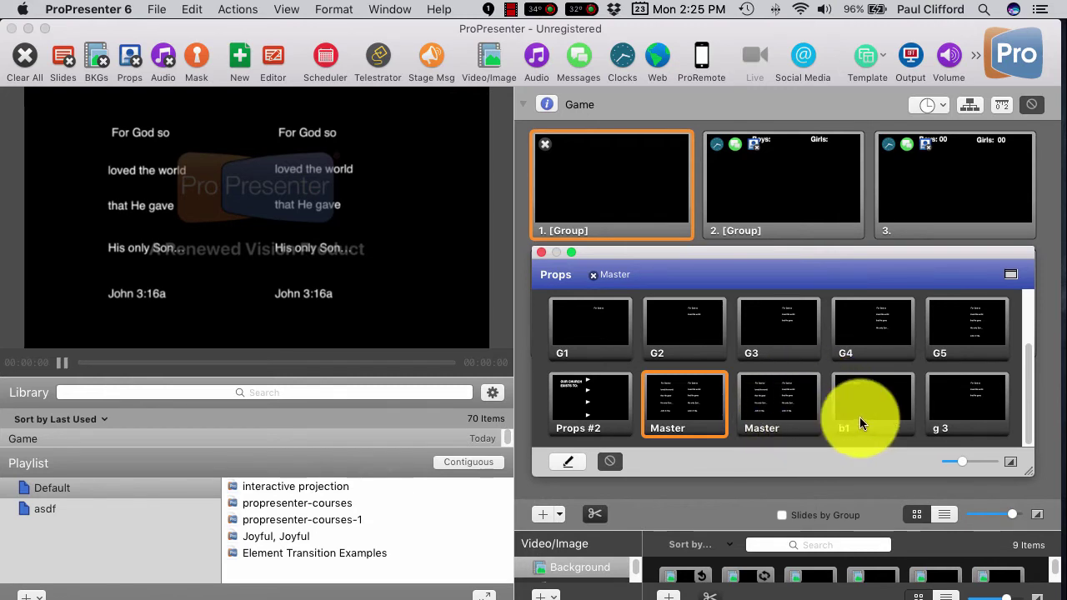
pyautogui.scroll(-2, 1028, 402)
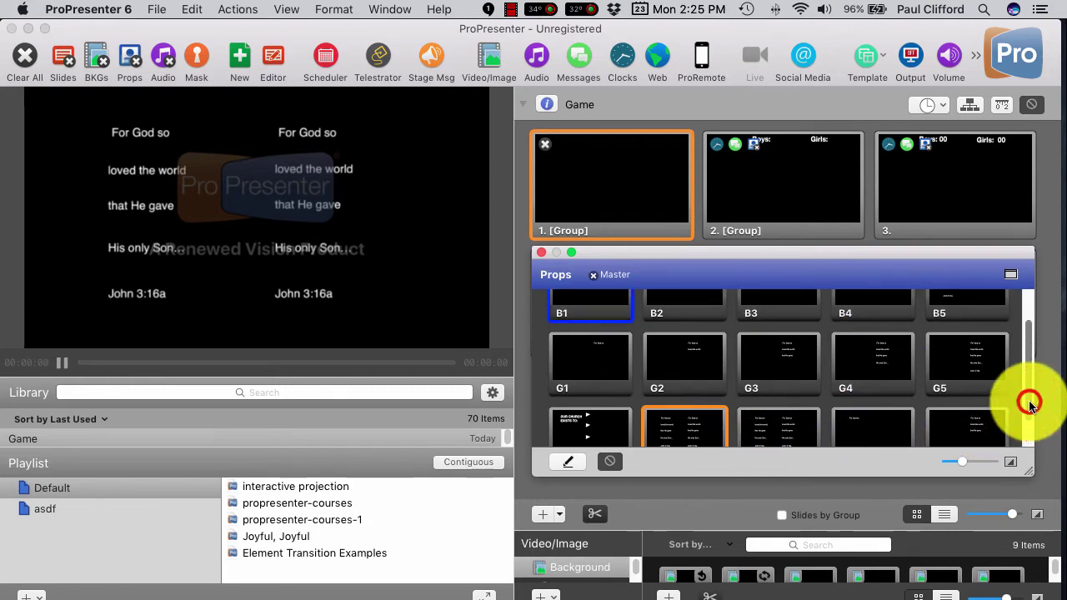
pyautogui.scroll(3, 1024, 425)
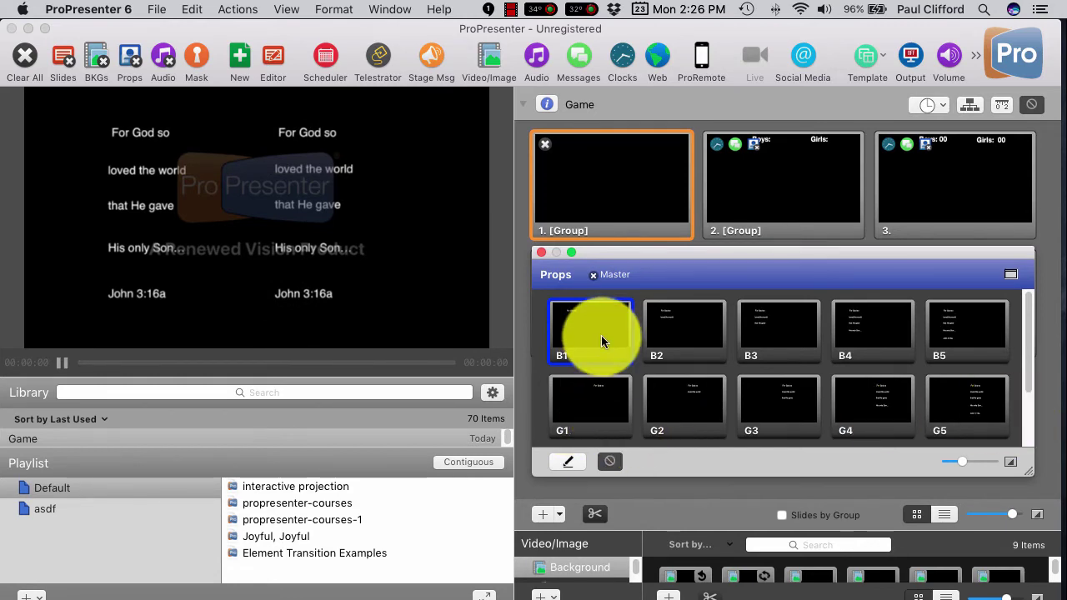
# - Clear output with slide 1, then show props G1–G3, B1, B2, G4 and G5
pyautogui.click(583, 171)
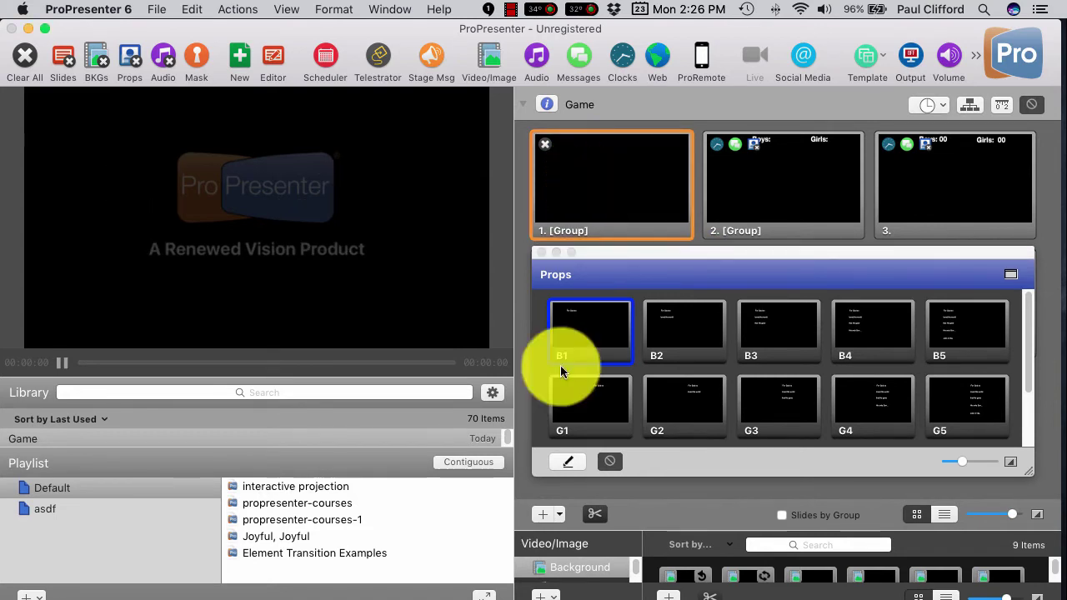
pyautogui.click(573, 418)
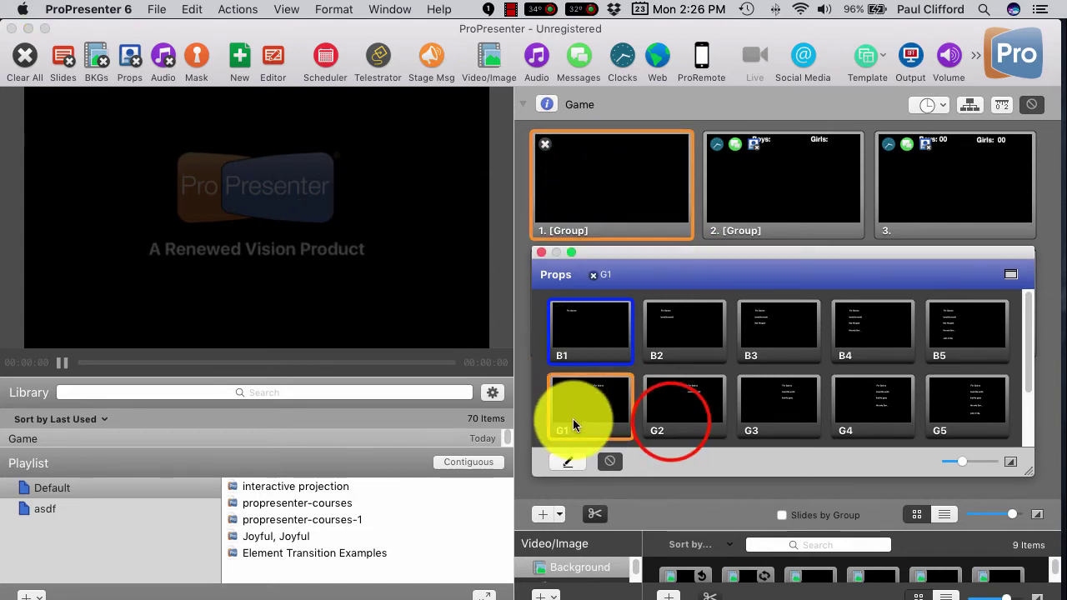
pyautogui.click(673, 420)
pyautogui.click(774, 419)
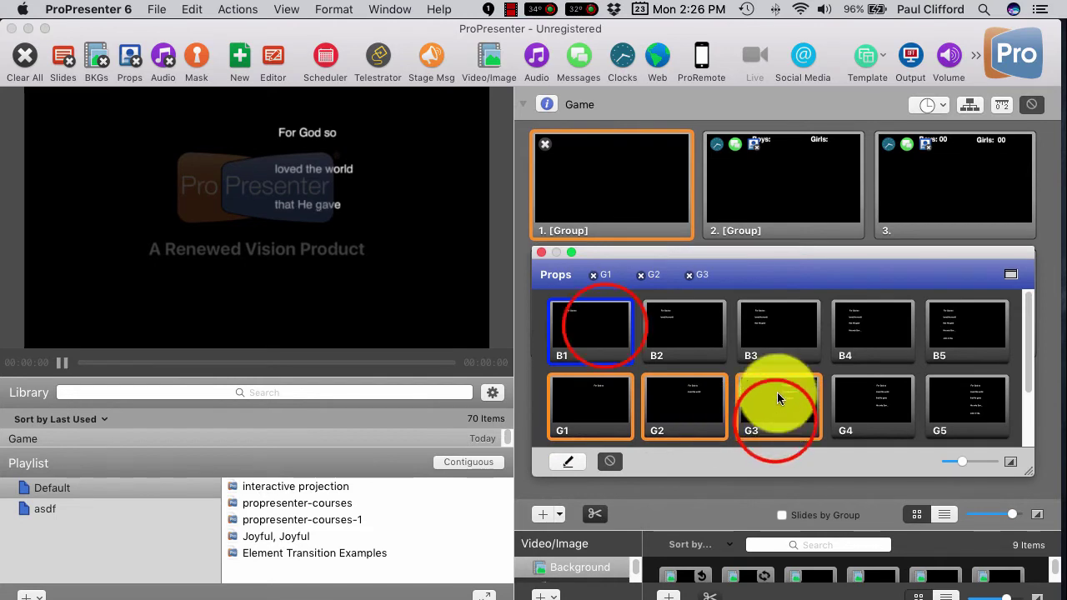
pyautogui.click(604, 328)
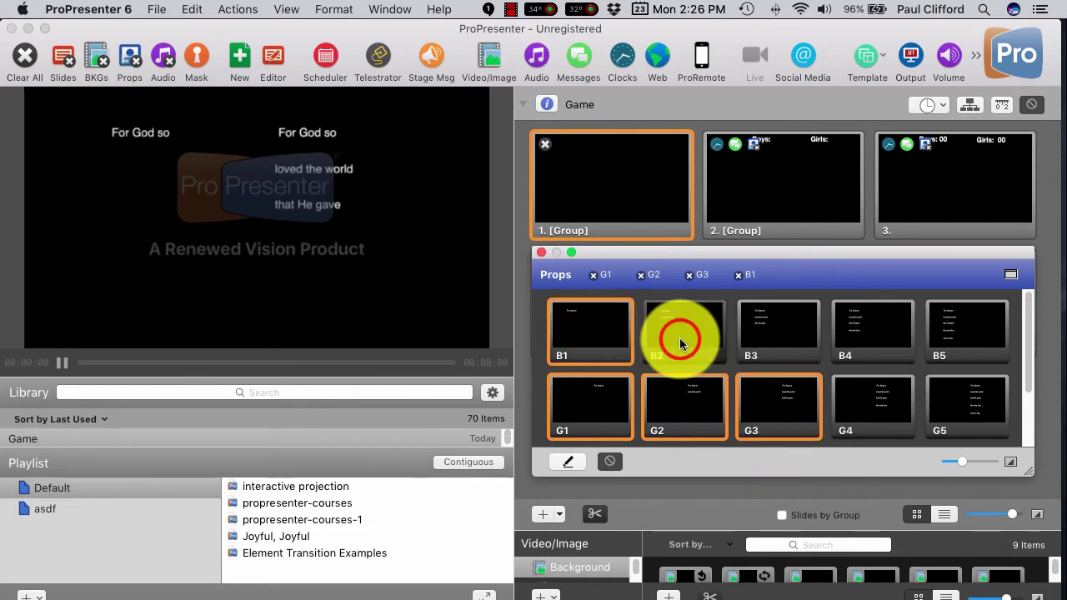
pyautogui.click(679, 336)
pyautogui.click(892, 418)
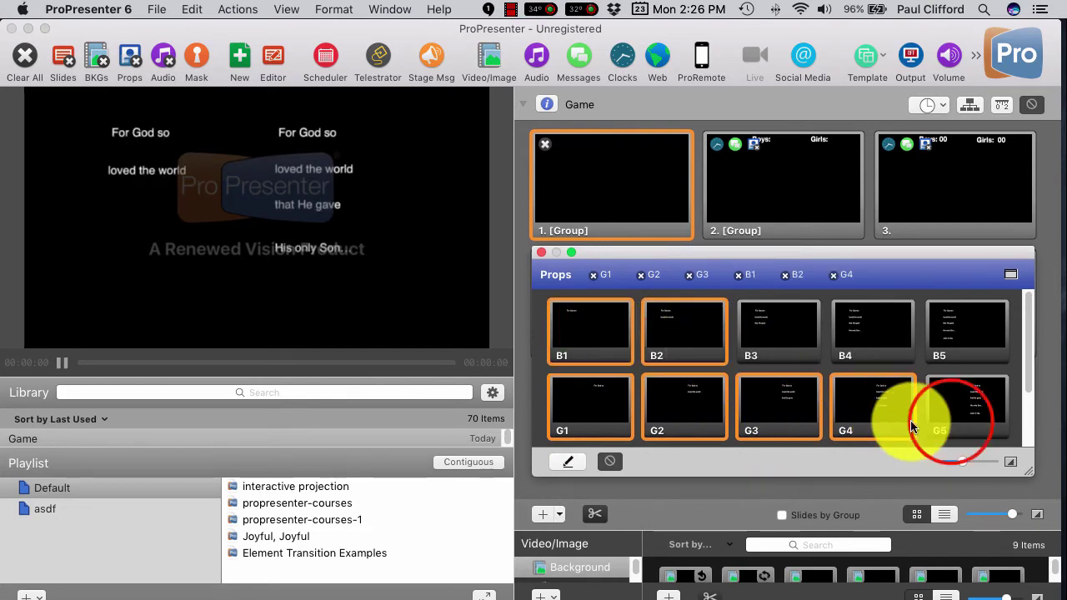
pyautogui.click(950, 420)
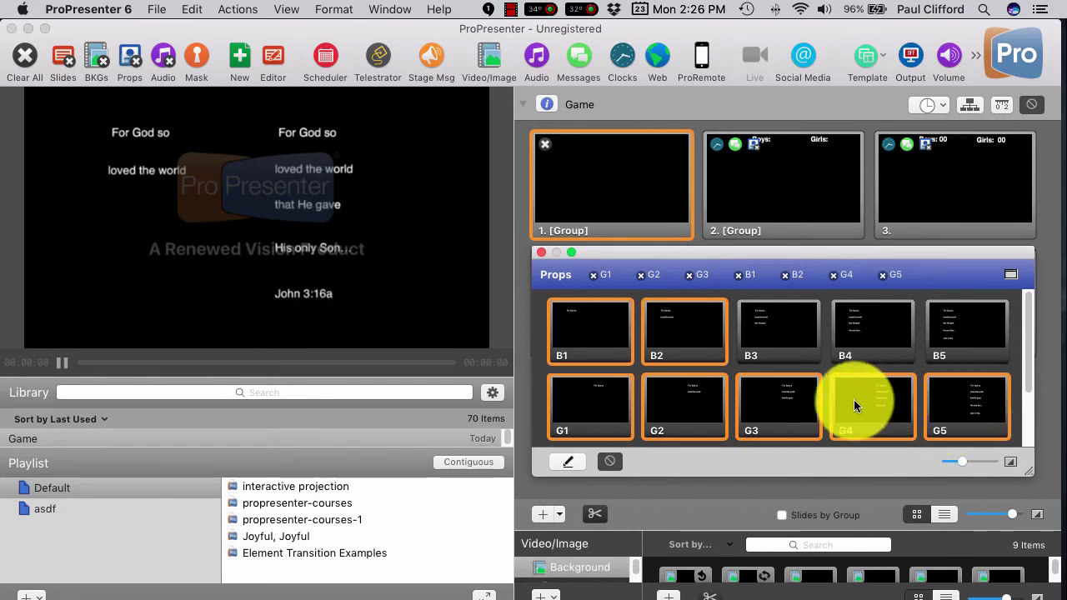
# - Clear all props from the output and close the Props window
pyautogui.click(541, 255)
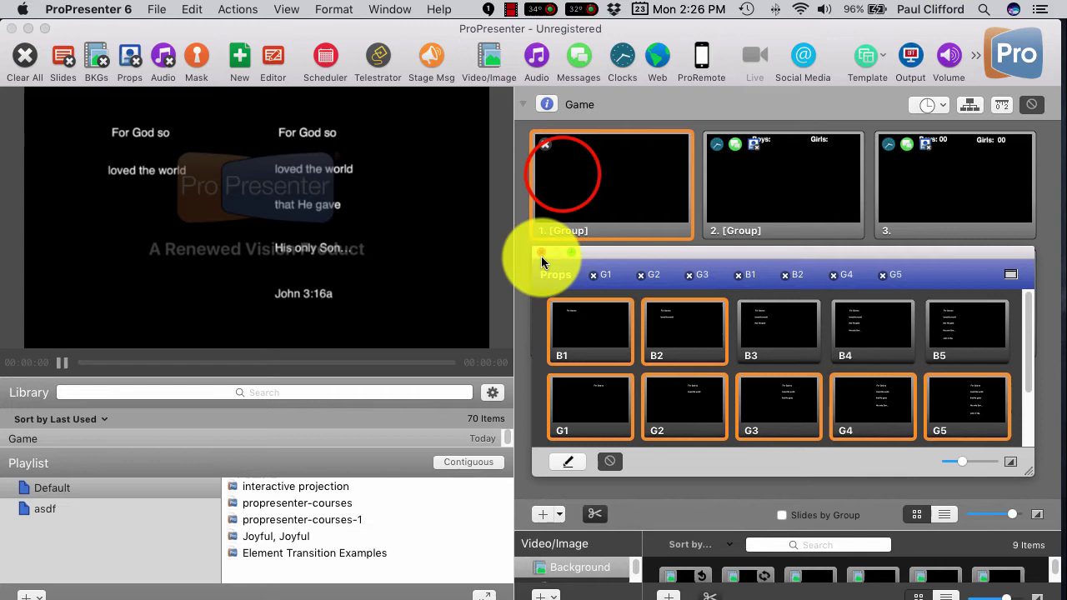
pyautogui.click(562, 172)
pyautogui.click(546, 257)
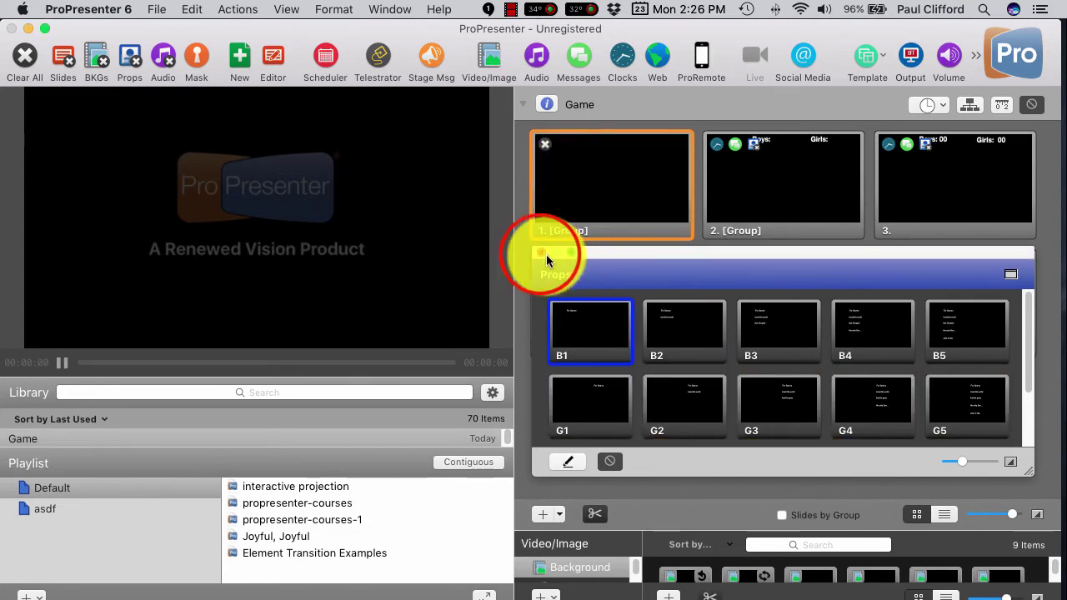
pyautogui.click(539, 252)
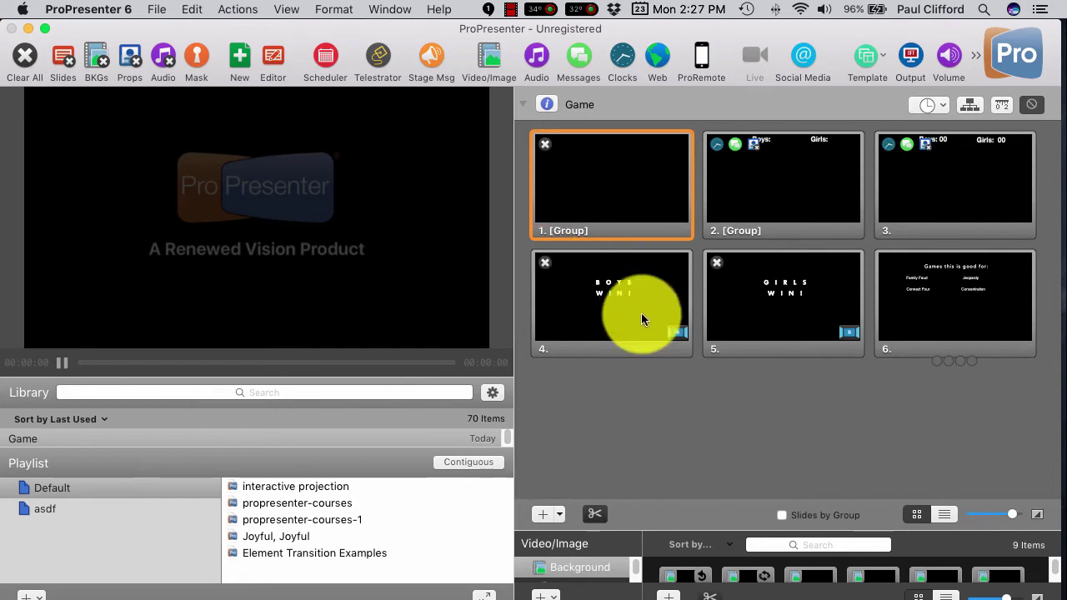
# - Show BOYS WIN!, then GIRLS WIN!, then the Boys: 00 / Girls: 00 scoreboard on output
pyautogui.click(620, 311)
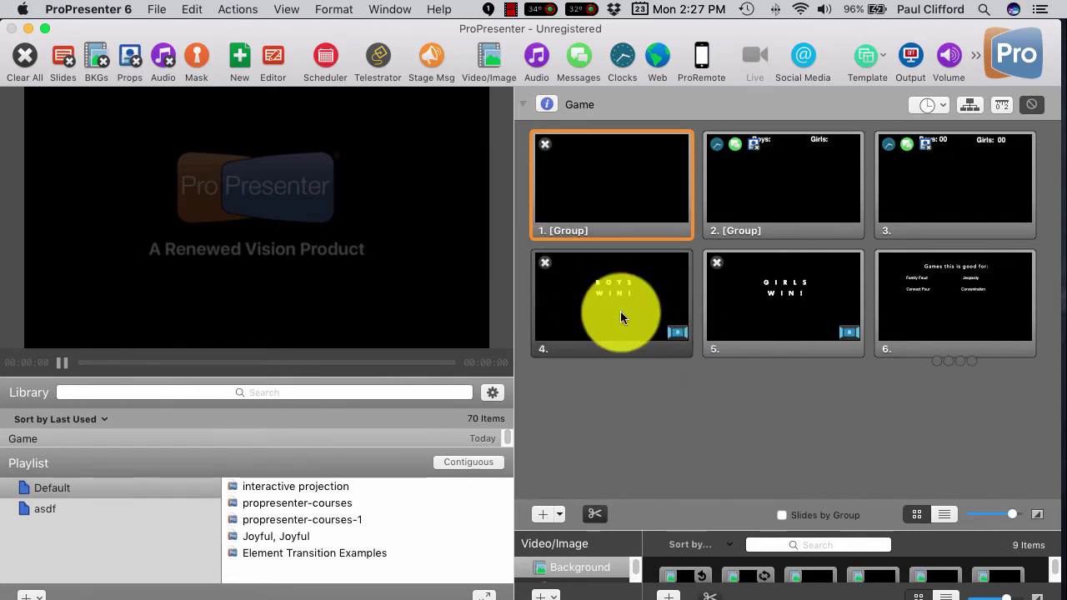
pyautogui.click(775, 315)
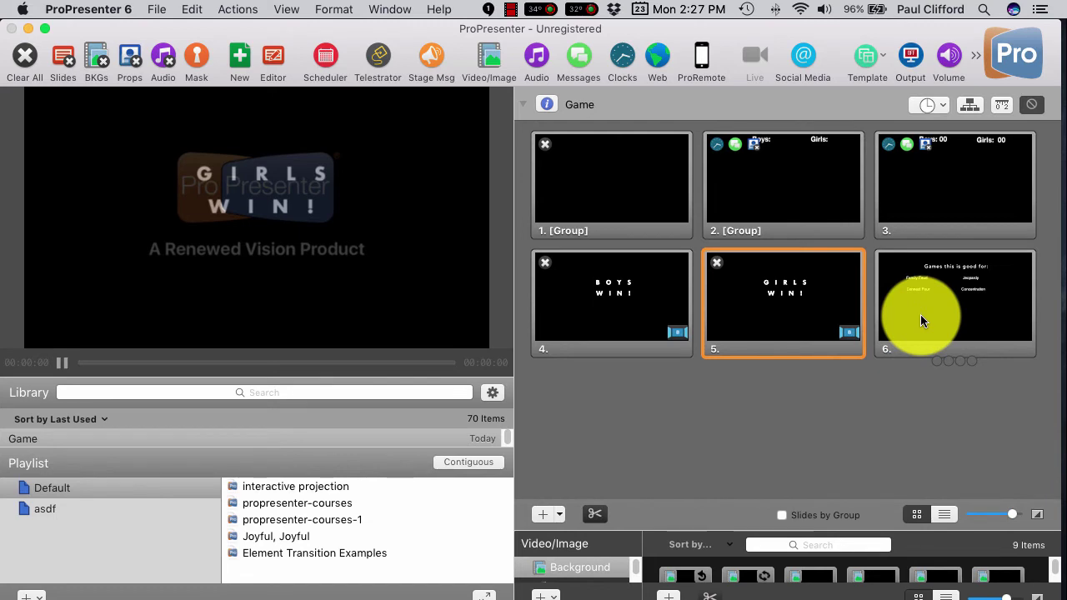
pyautogui.click(917, 192)
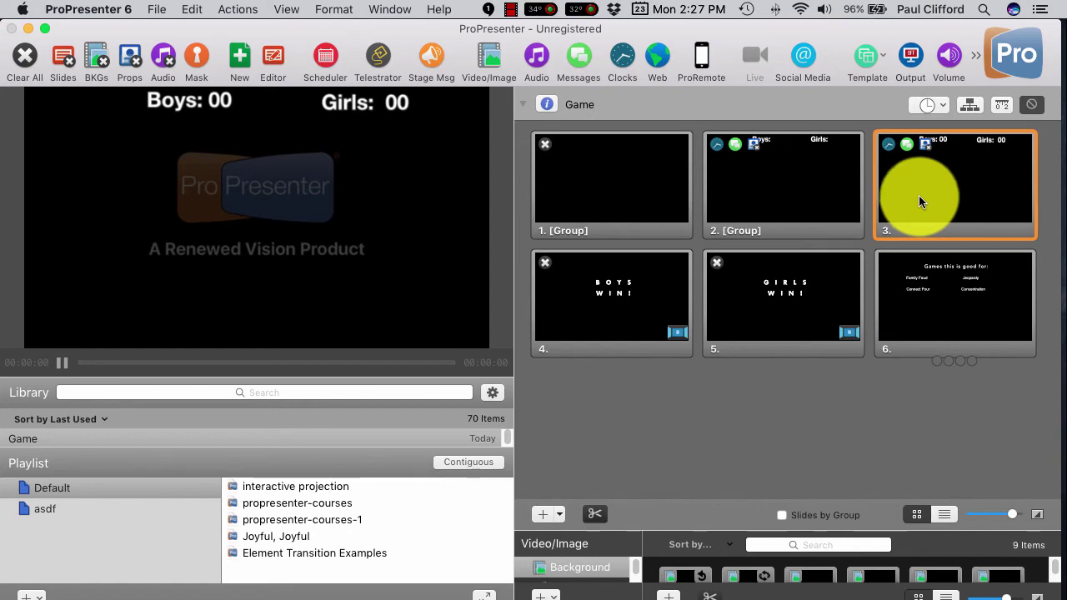
# - Open the Props window and add prop B5's full John 3:16a verse under the scoreboard
pyautogui.press('super+shift+p')
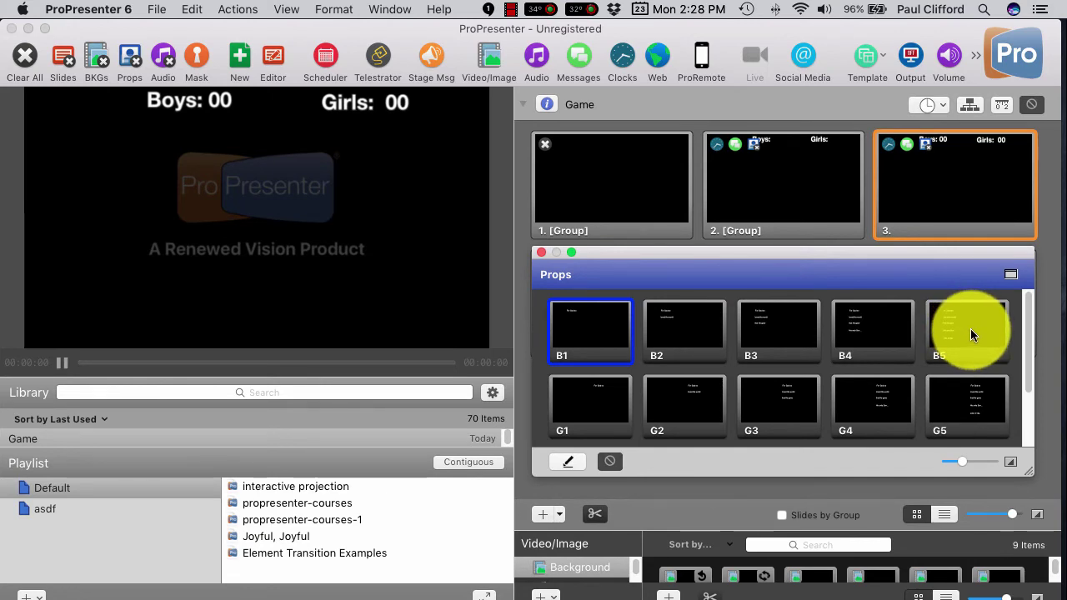
pyautogui.click(971, 332)
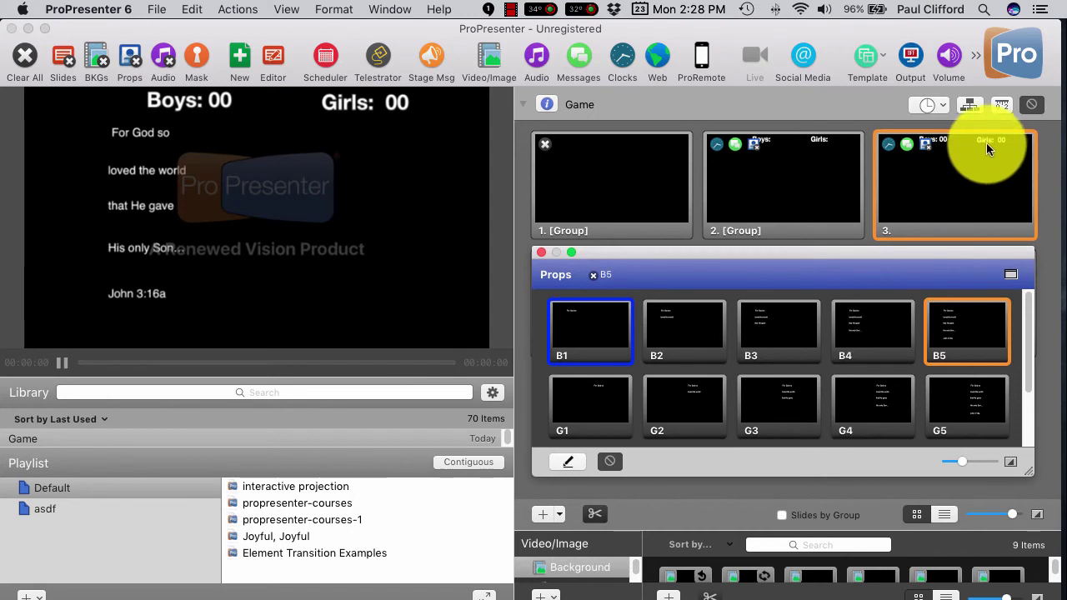
# - Quick-edit slide 3 so the Boys score reads 160, then send it to output
pyautogui.rightClick(937, 150)
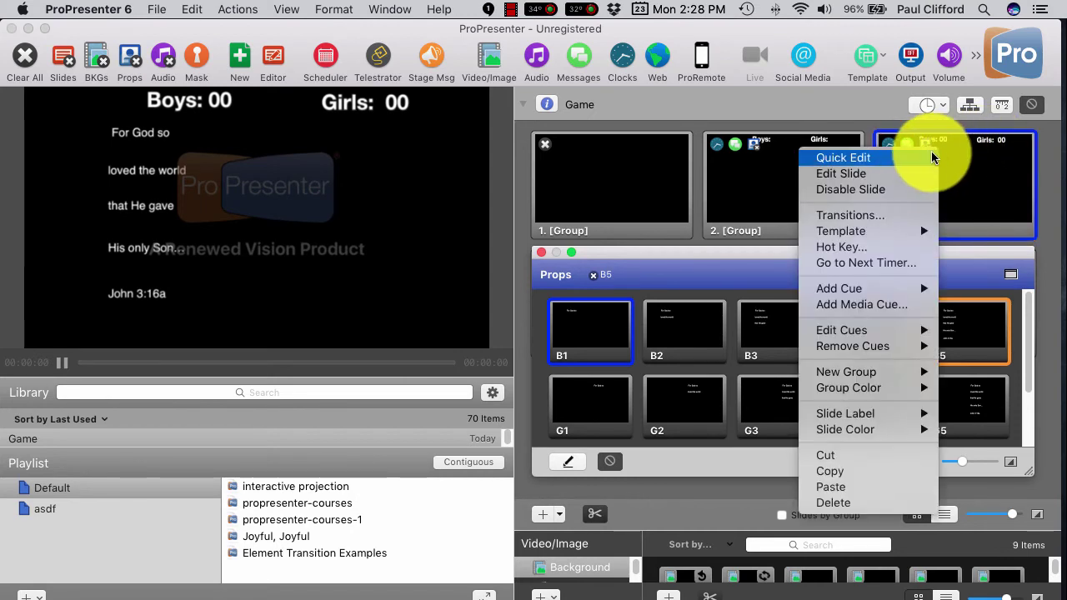
pyautogui.click(930, 157)
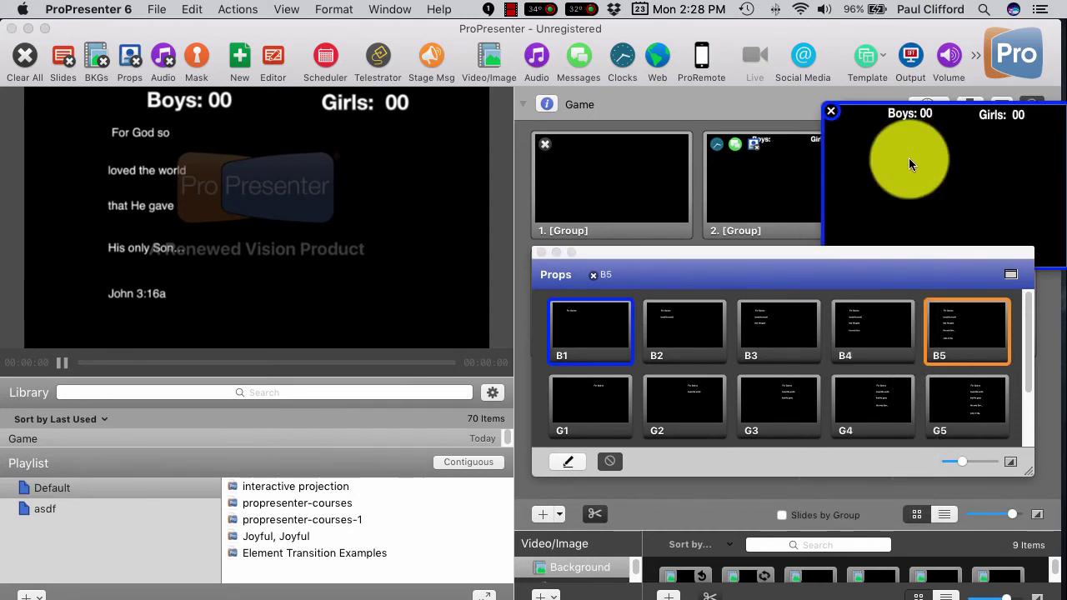
pyautogui.doubleClick(920, 113)
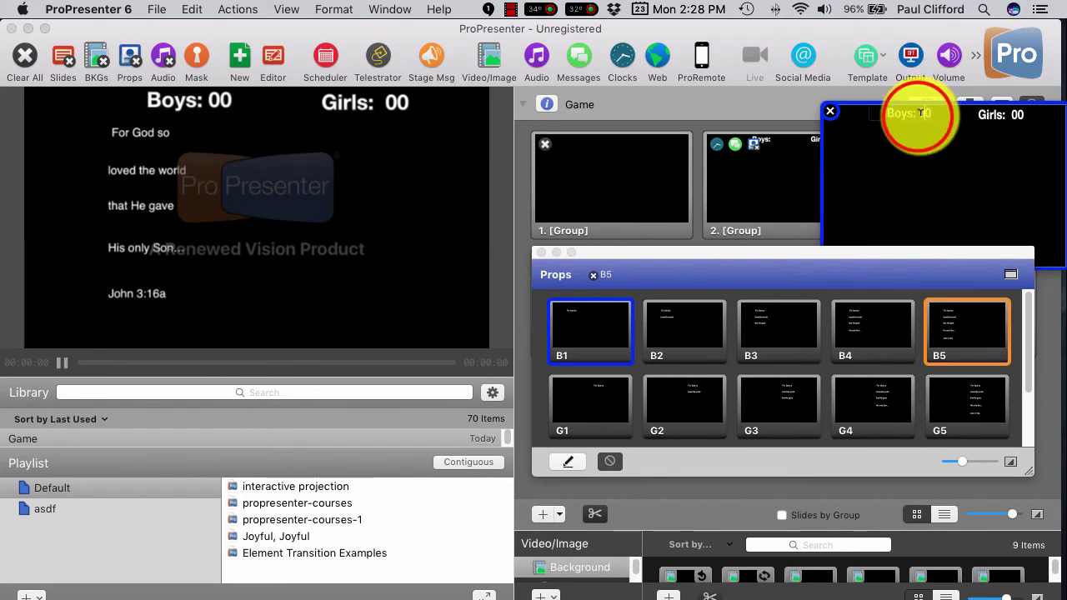
pyautogui.doubleClick(920, 114)
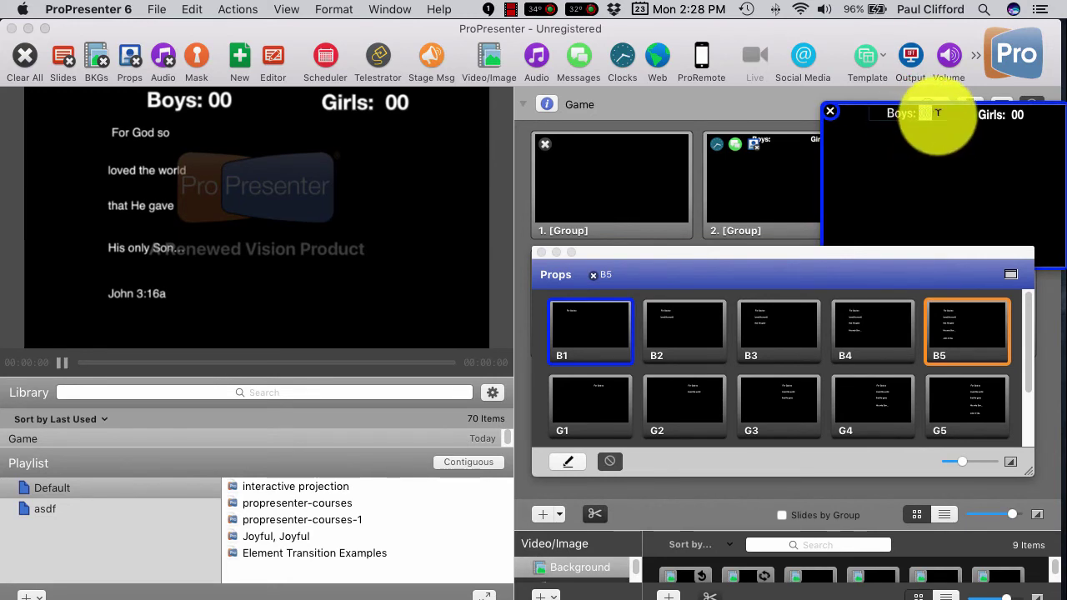
pyautogui.write('16')
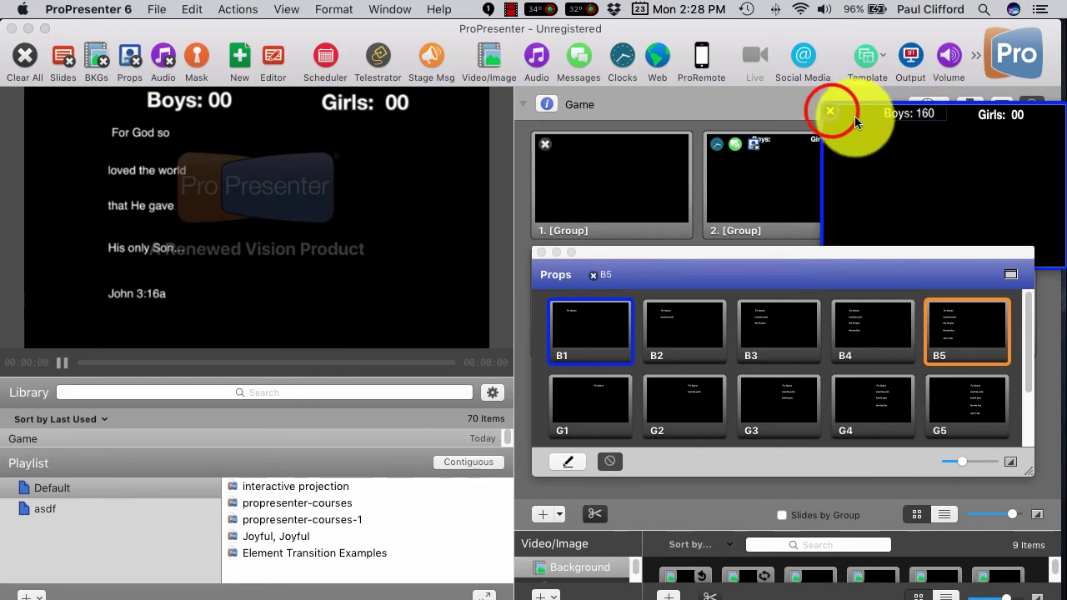
pyautogui.click(829, 111)
pyautogui.click(968, 190)
pyautogui.click(963, 187)
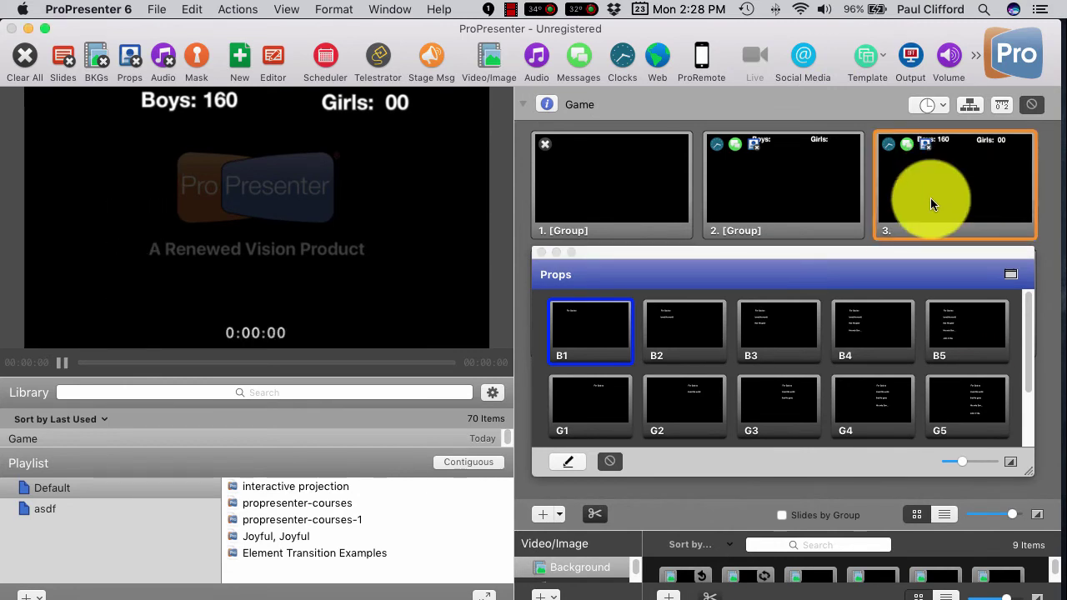
# - Remove the props cue from slide 3 and retrigger the scoreboard on output
pyautogui.rightClick(924, 148)
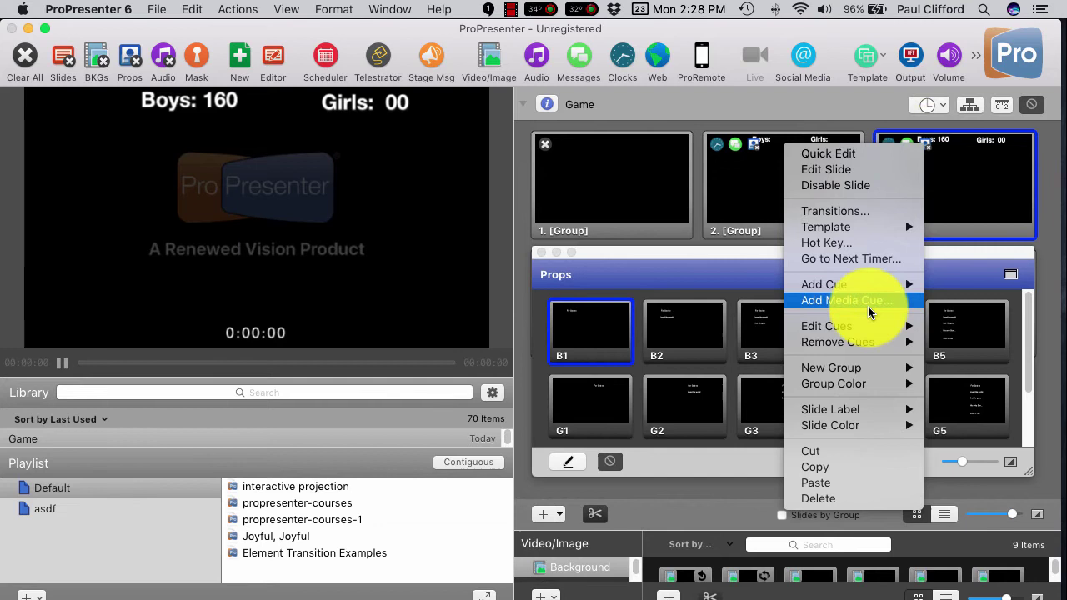
pyautogui.moveTo(869, 347)
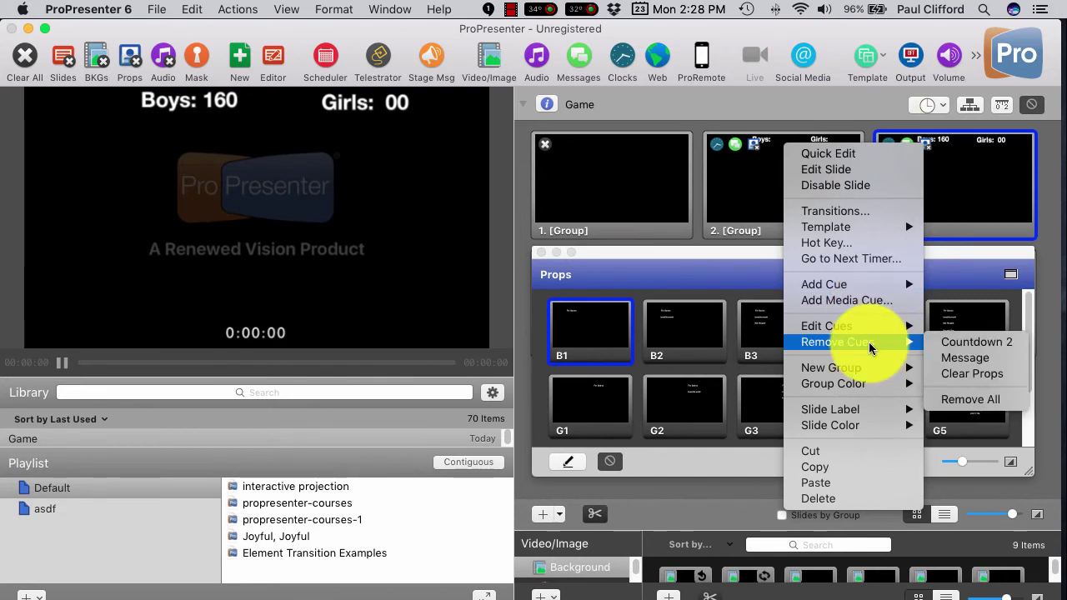
pyautogui.click(951, 373)
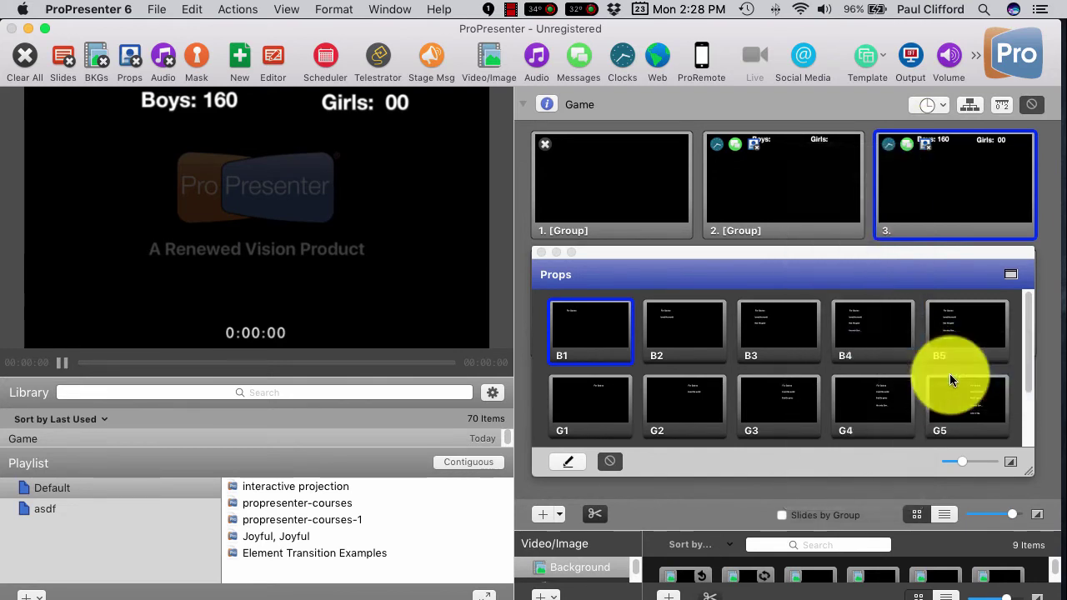
pyautogui.click(936, 185)
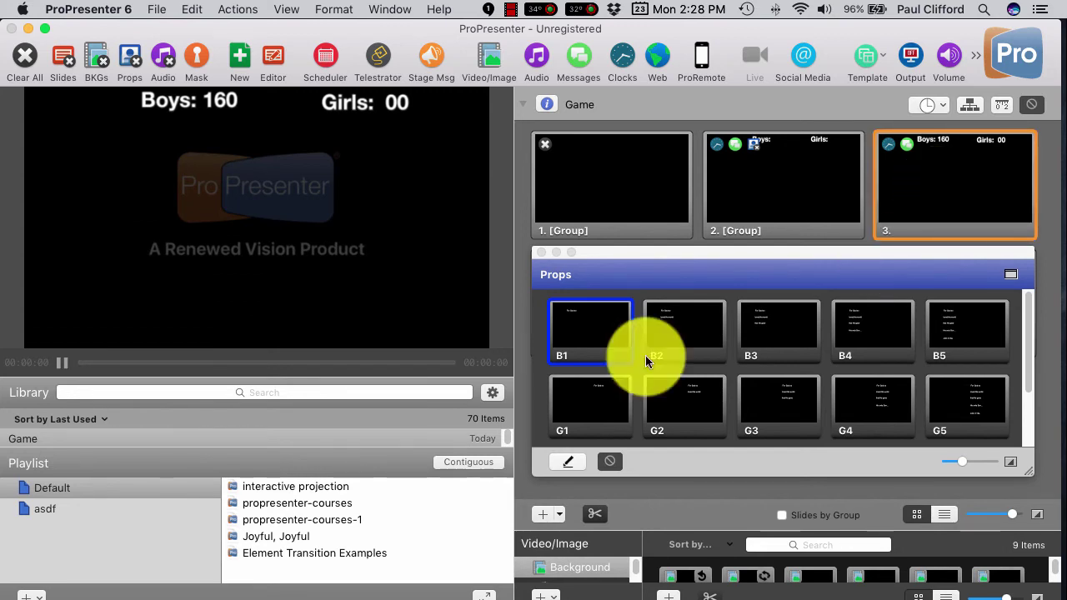
# - Show prop B5's full verse, then open and close slide 3's Quick Edit unchanged
pyautogui.click(960, 340)
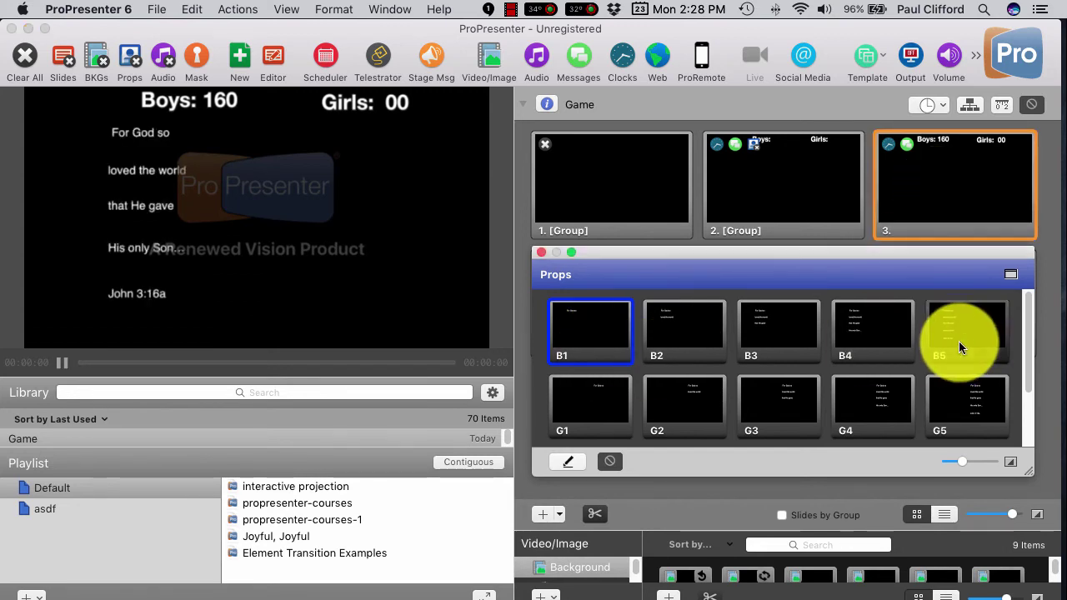
pyautogui.rightClick(941, 209)
pyautogui.click(925, 225)
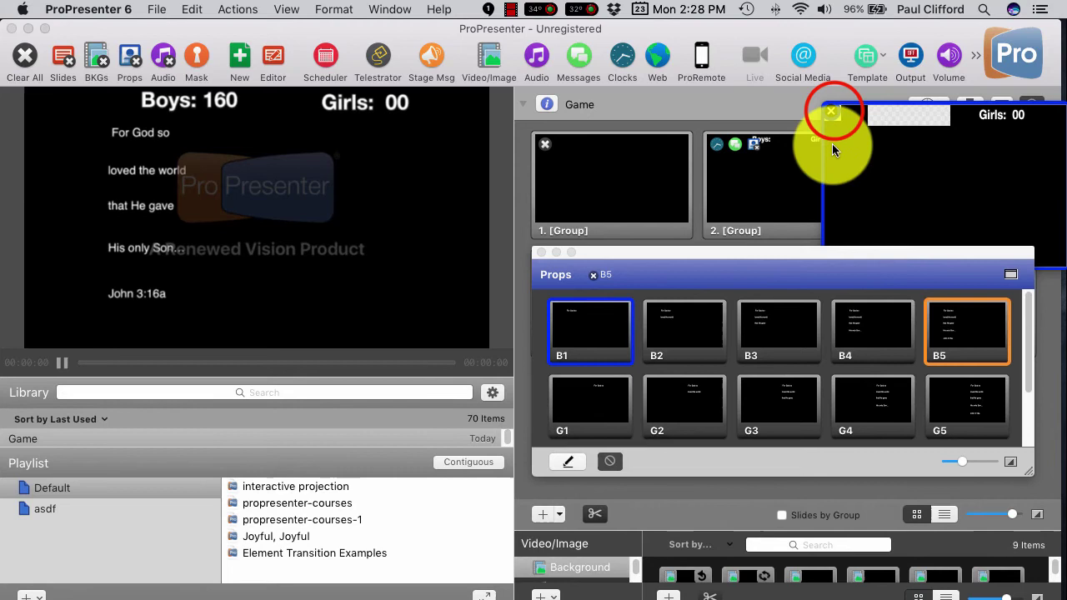
pyautogui.click(831, 111)
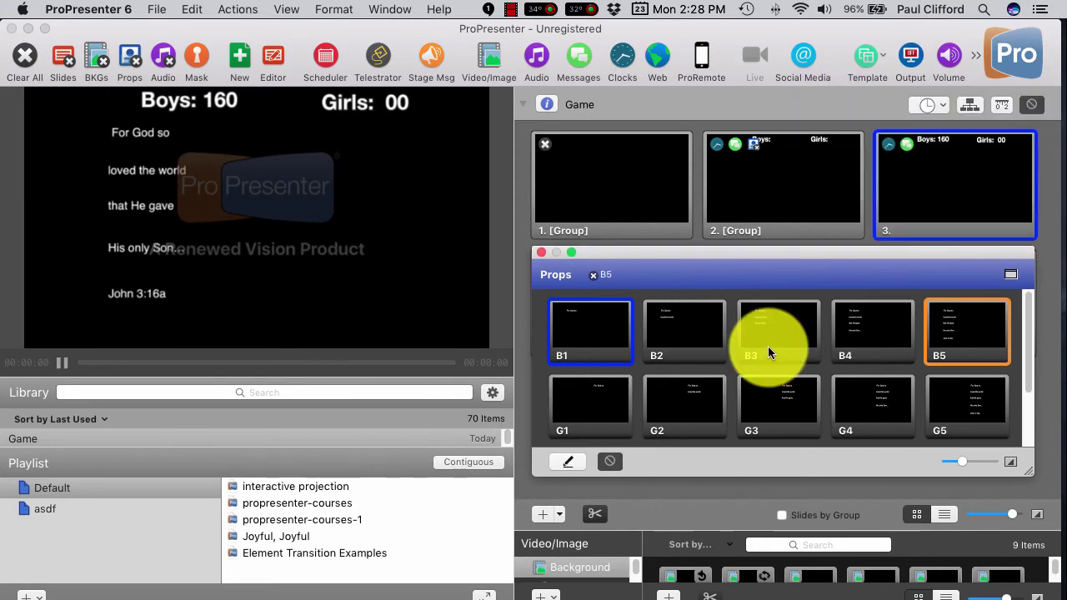
# - Show the G1 'For God so' prop and quick-edit slide 3 to Girls: 10, sending it live
pyautogui.click(598, 410)
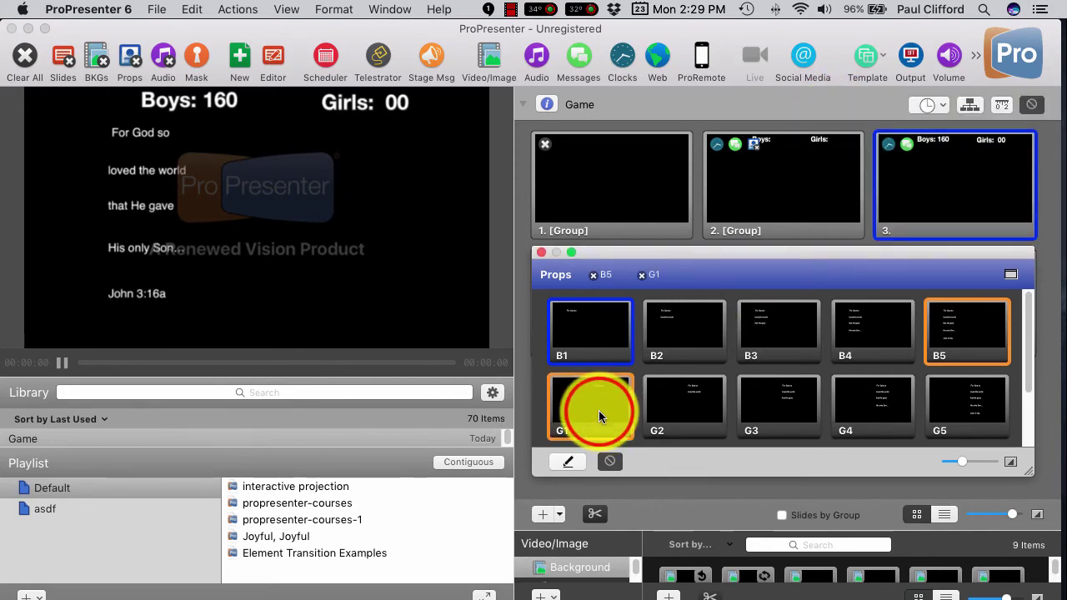
pyautogui.rightClick(961, 181)
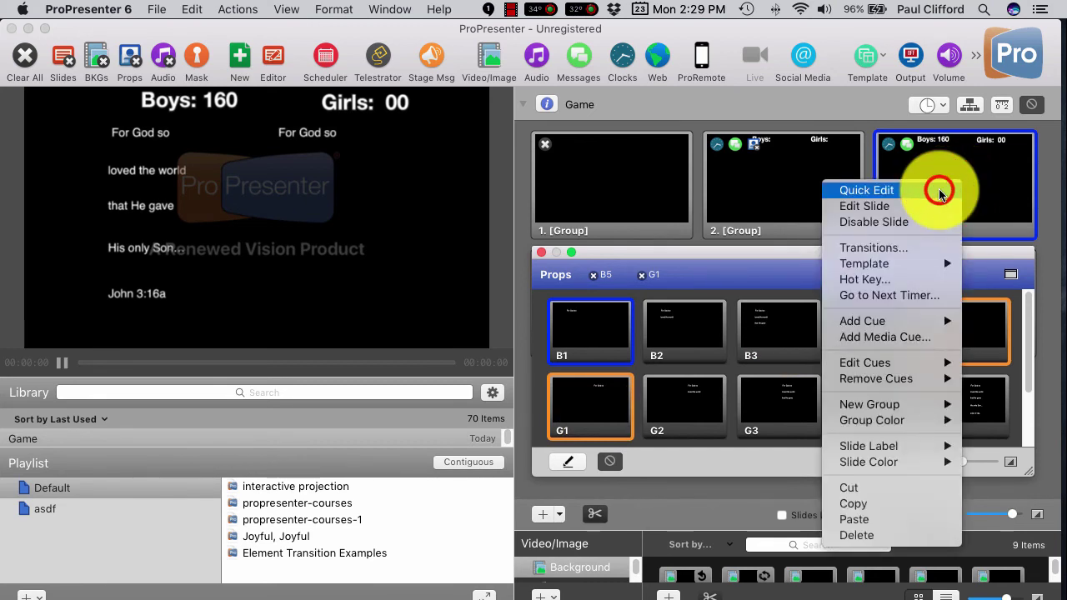
pyautogui.click(939, 191)
pyautogui.click(1016, 114)
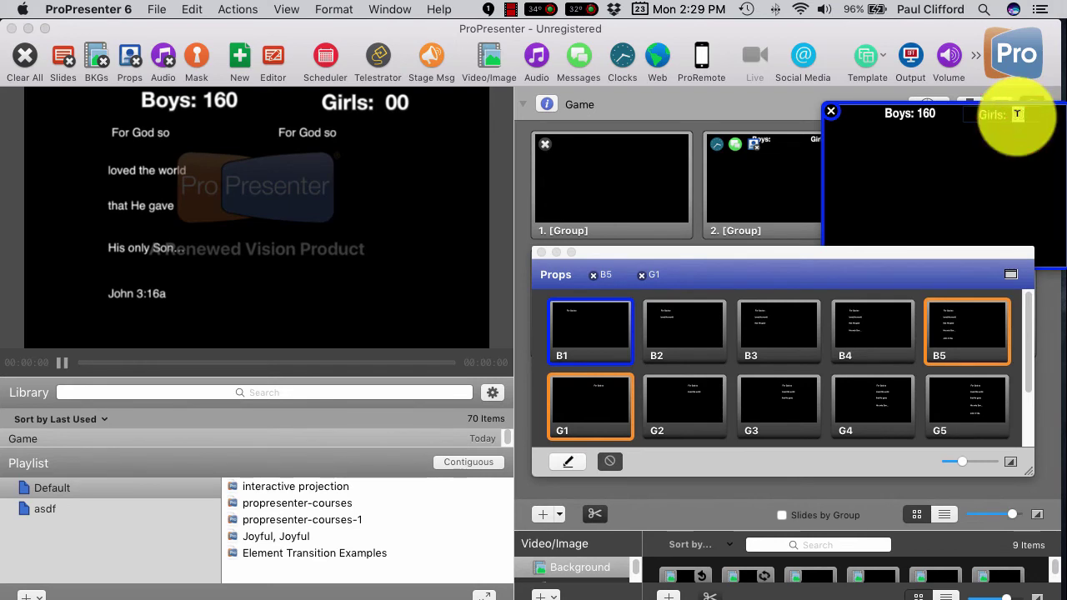
pyautogui.write('10')
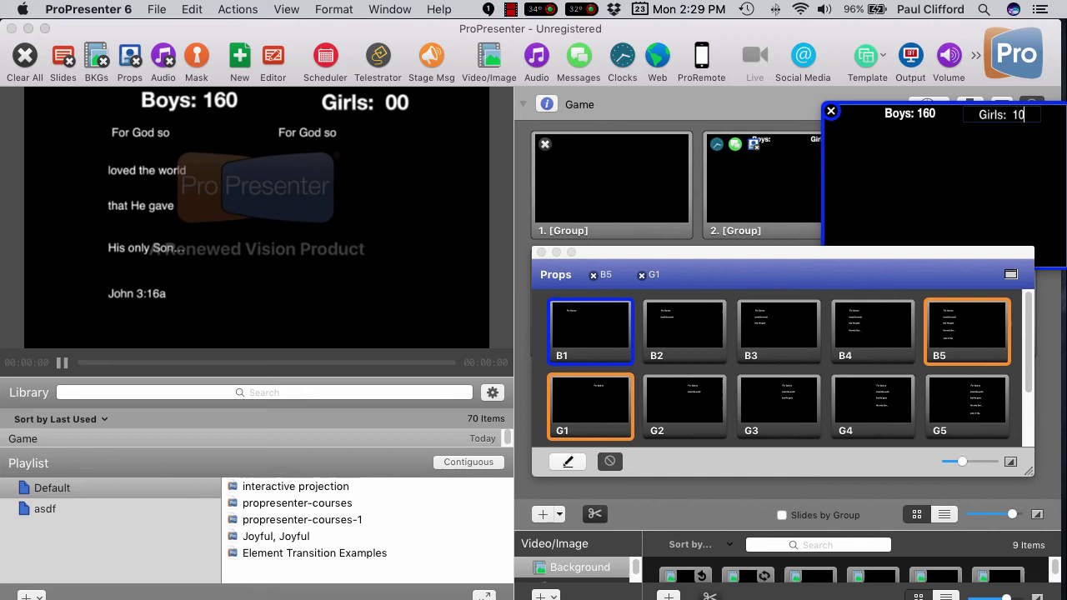
pyautogui.click(833, 111)
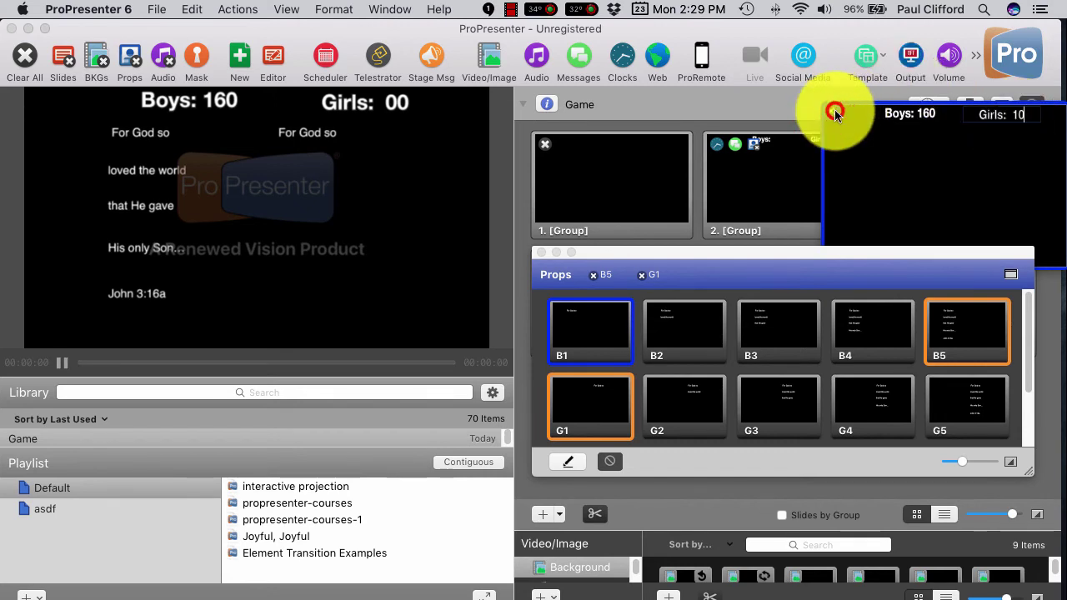
pyautogui.click(958, 172)
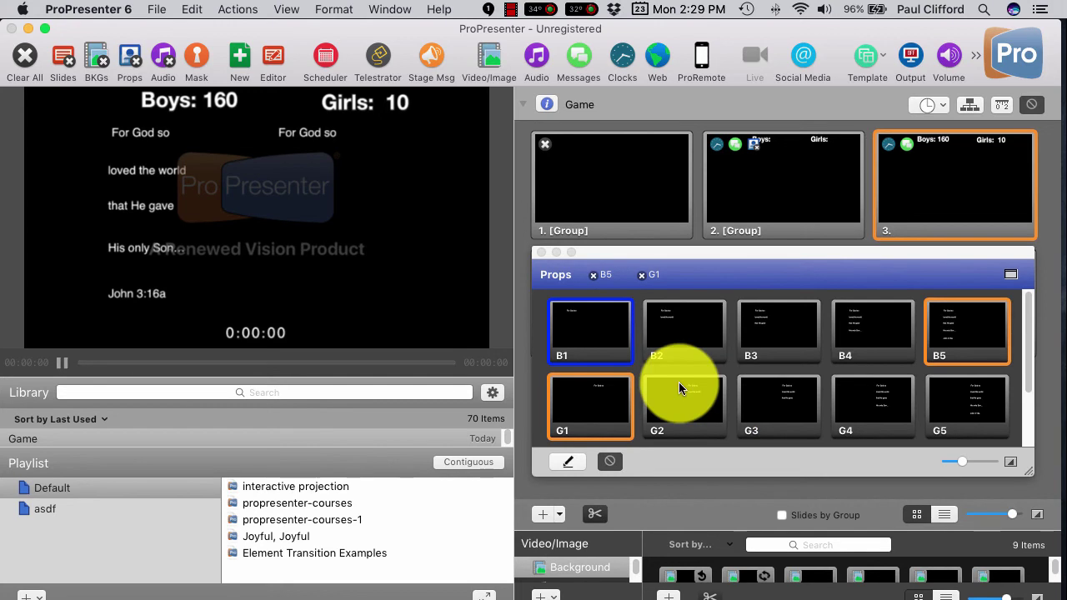
# - Clear to slide 1, build slide 6 with Family Feud, Jeopardy and Connect Four, then reopen Props
pyautogui.click(542, 252)
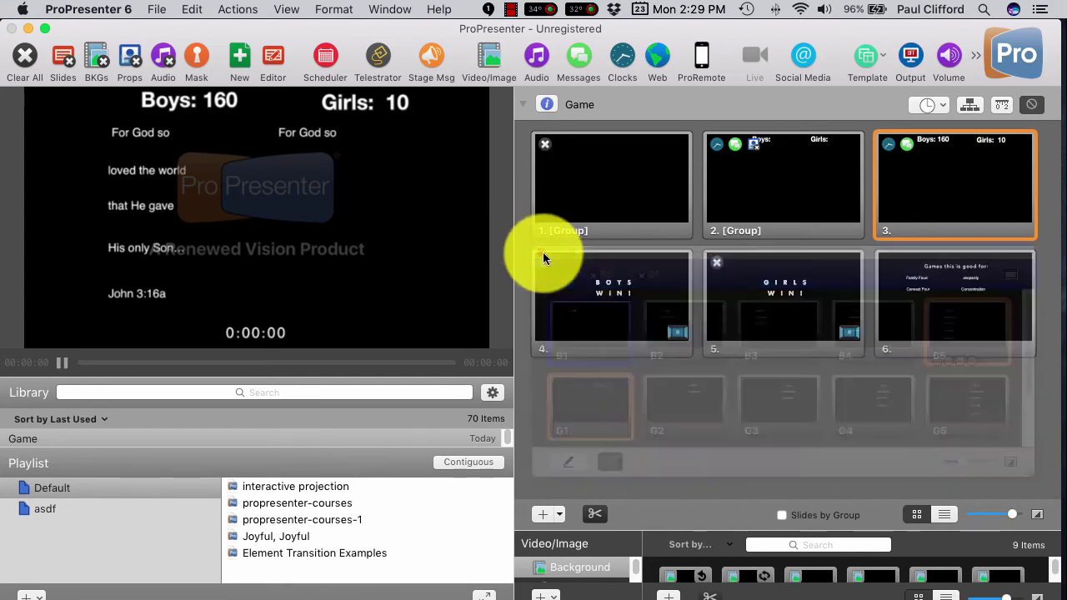
pyautogui.click(555, 190)
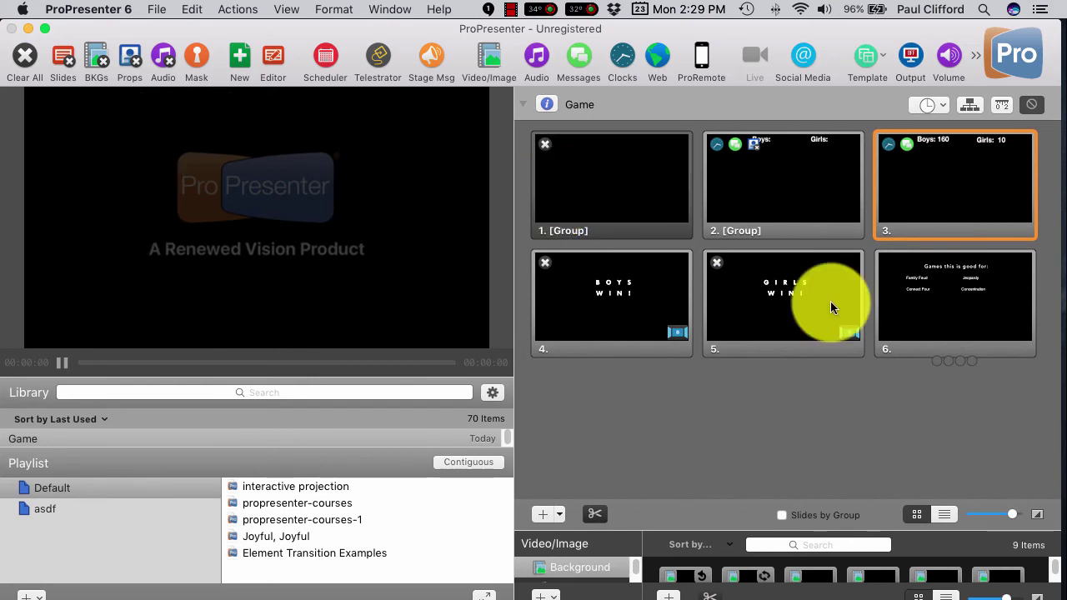
pyautogui.click(977, 297)
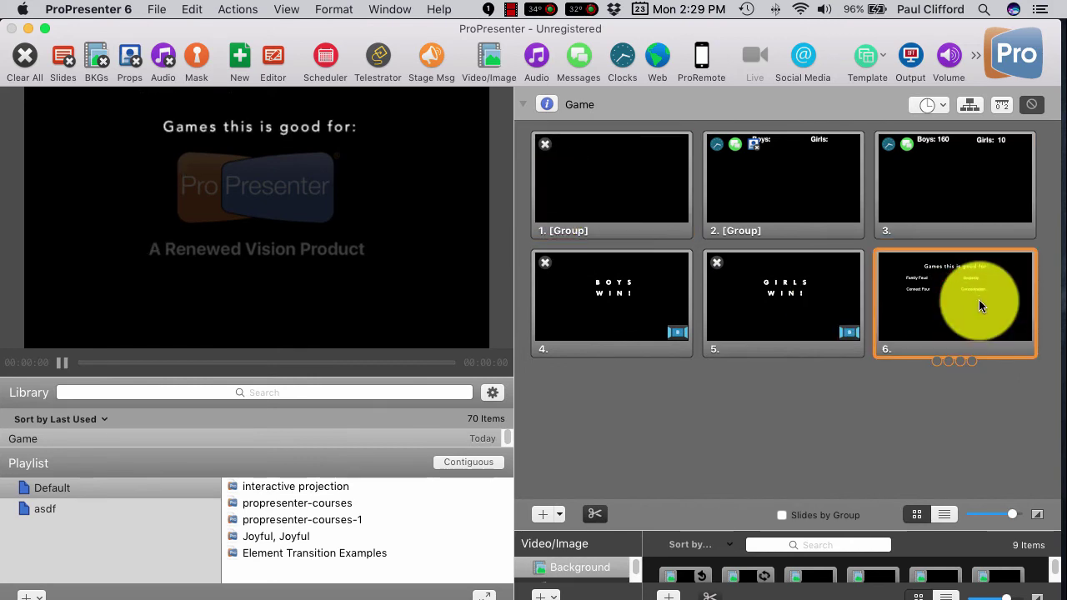
pyautogui.click(979, 305)
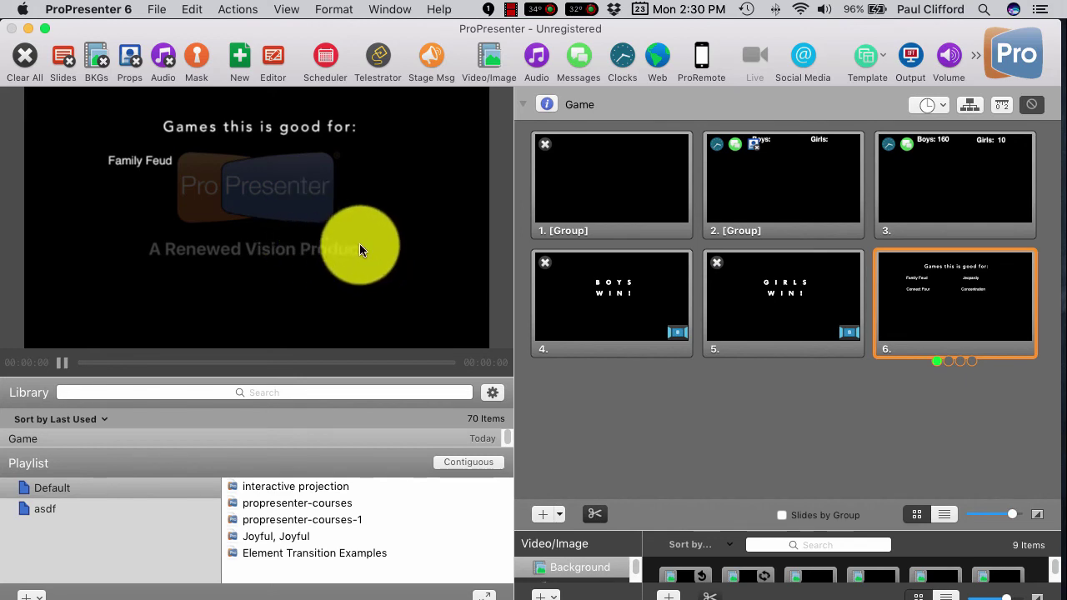
pyautogui.click(960, 308)
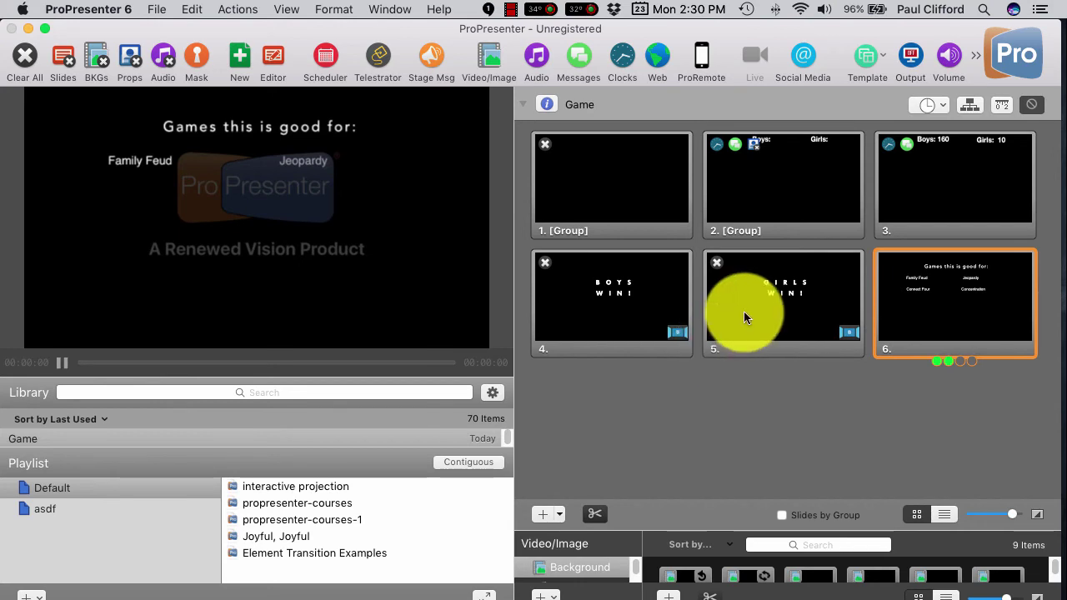
pyautogui.click(933, 323)
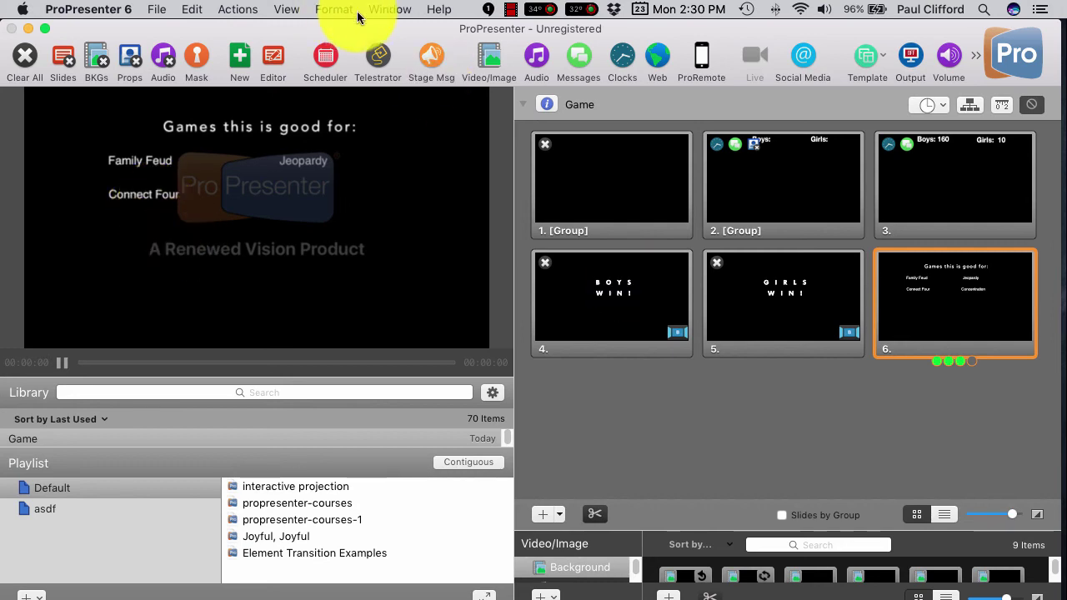
pyautogui.press('super+shift+p')
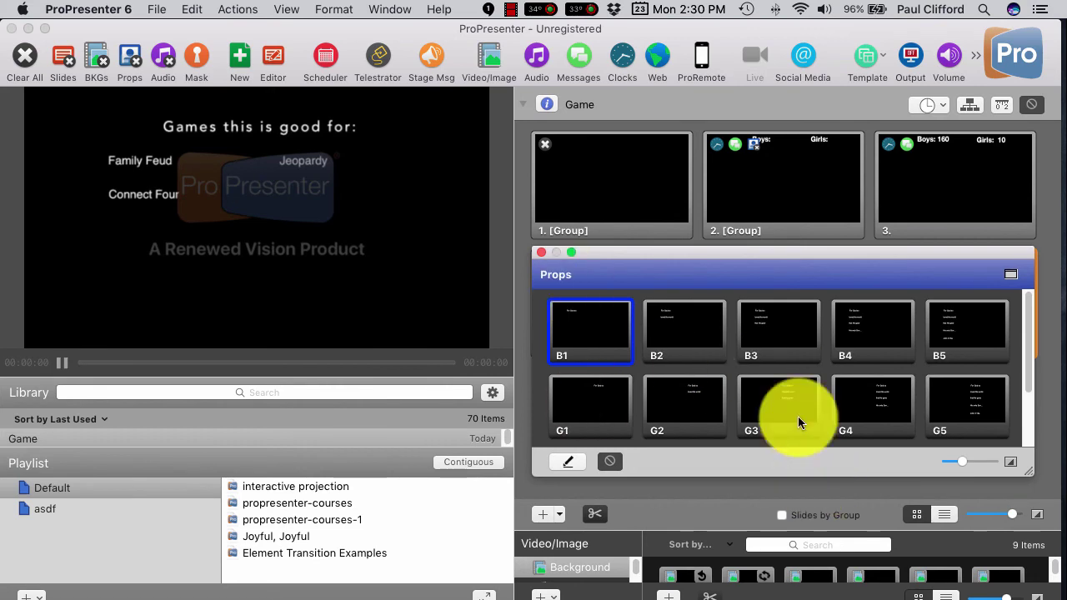
# - Add Concentration to the games list, briefly show and clear props B1 and G1, then close Props
pyautogui.click(540, 250)
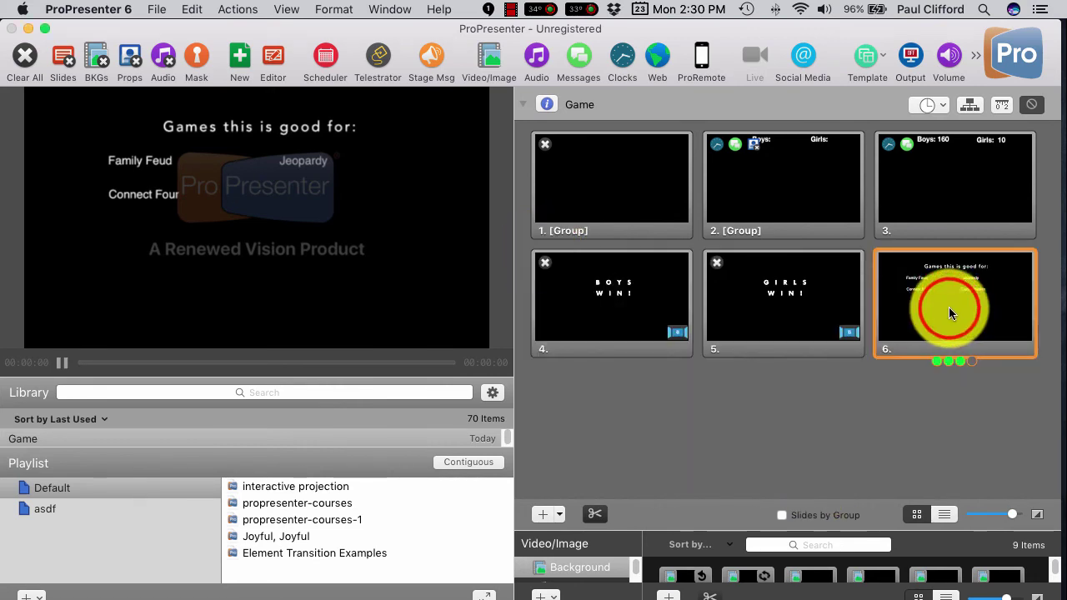
pyautogui.click(950, 310)
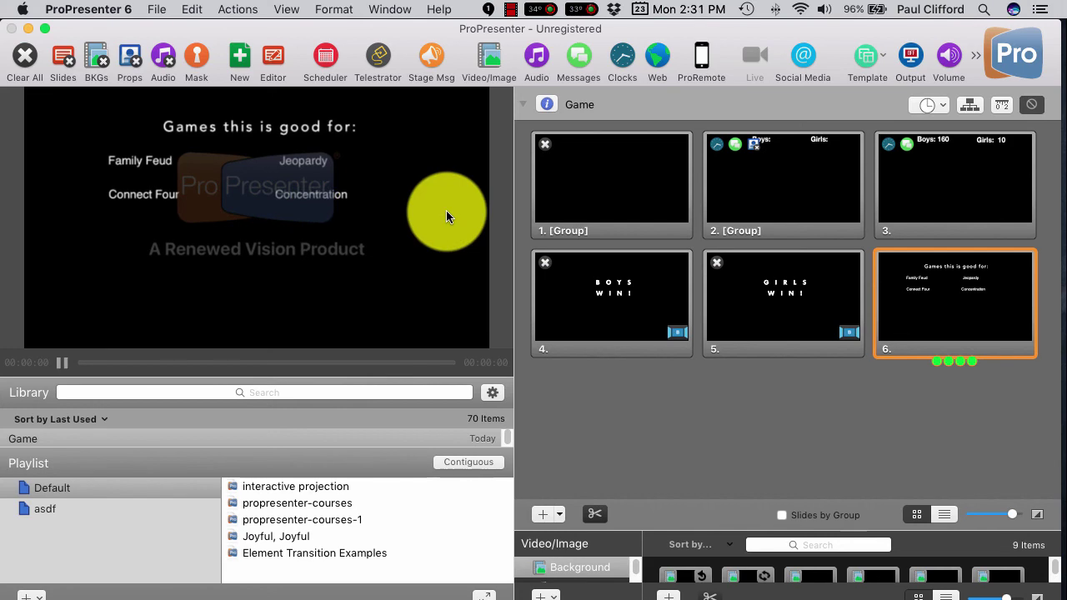
pyautogui.press('super+shift+p')
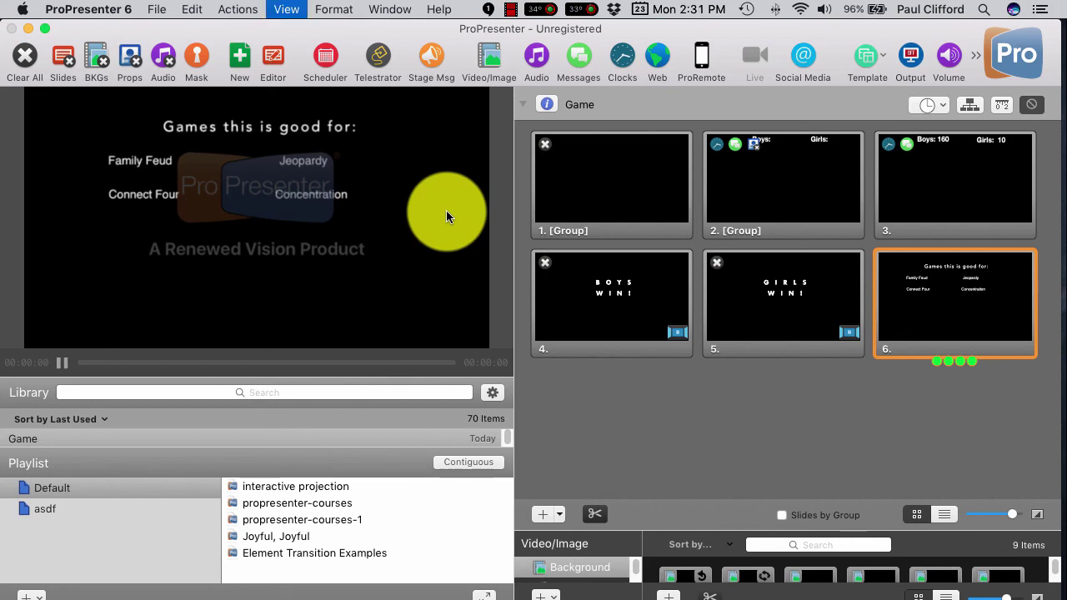
pyautogui.click(613, 335)
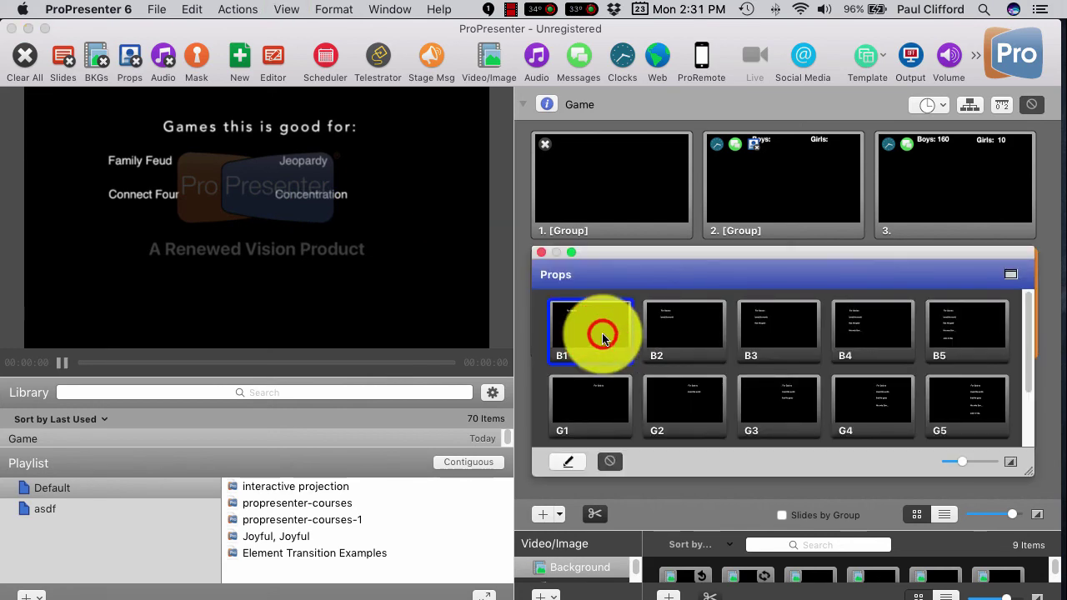
pyautogui.click(594, 281)
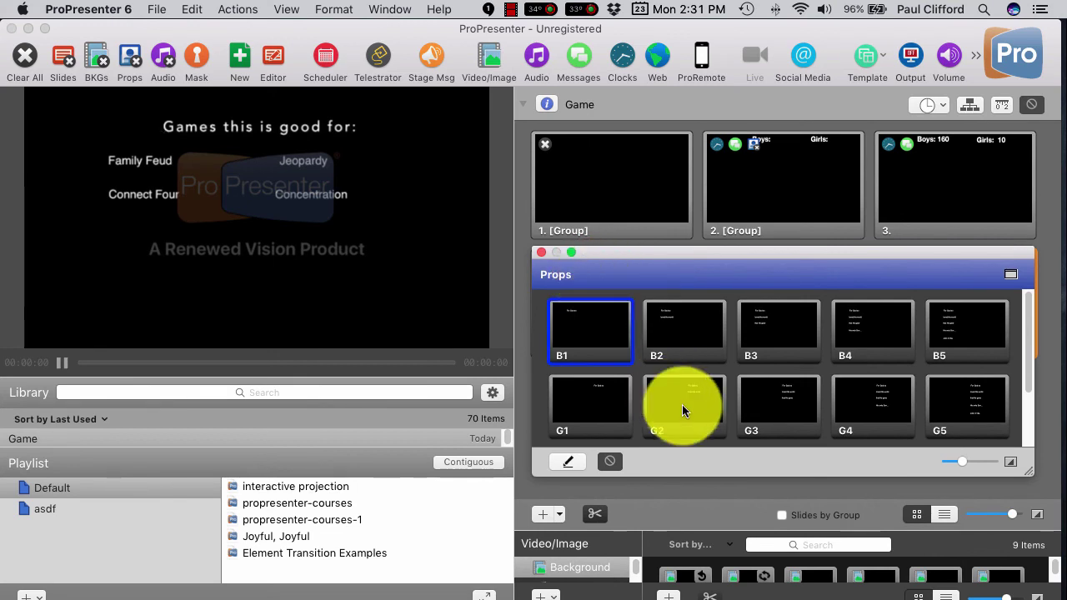
pyautogui.click(612, 416)
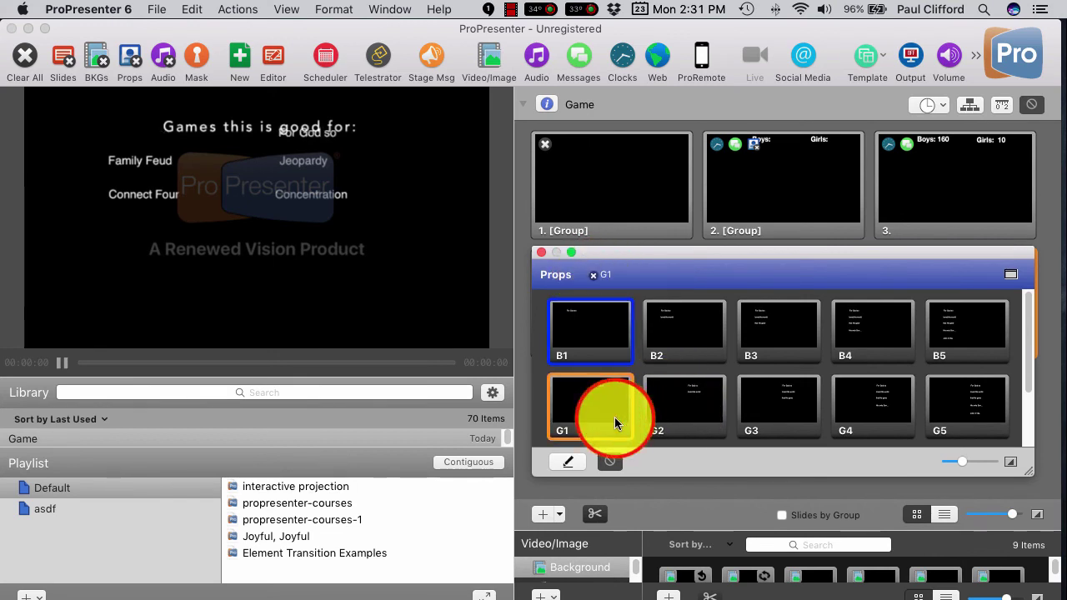
pyautogui.click(592, 275)
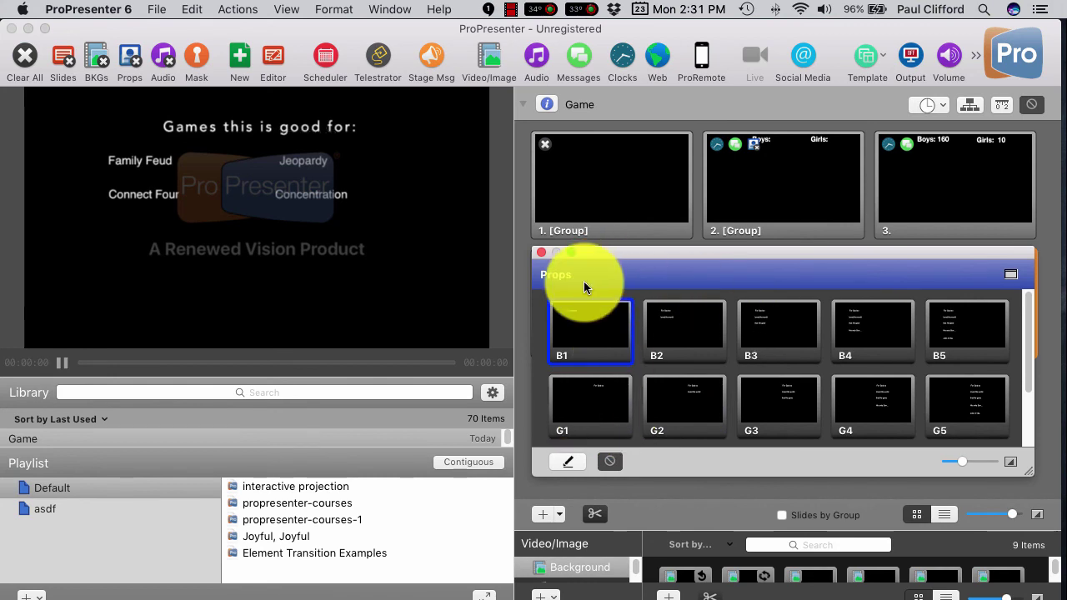
pyautogui.click(550, 250)
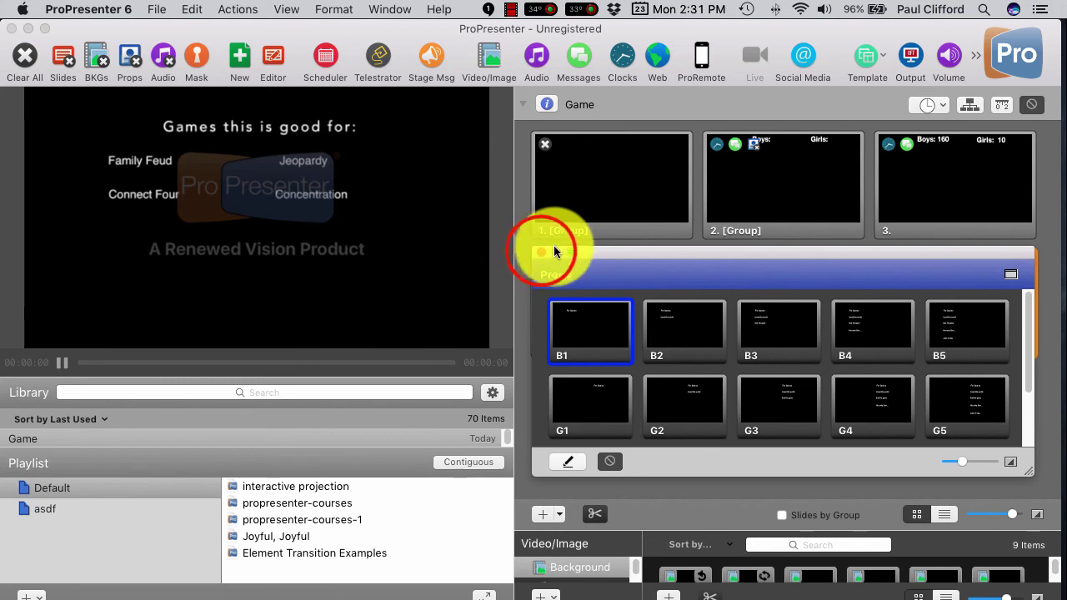